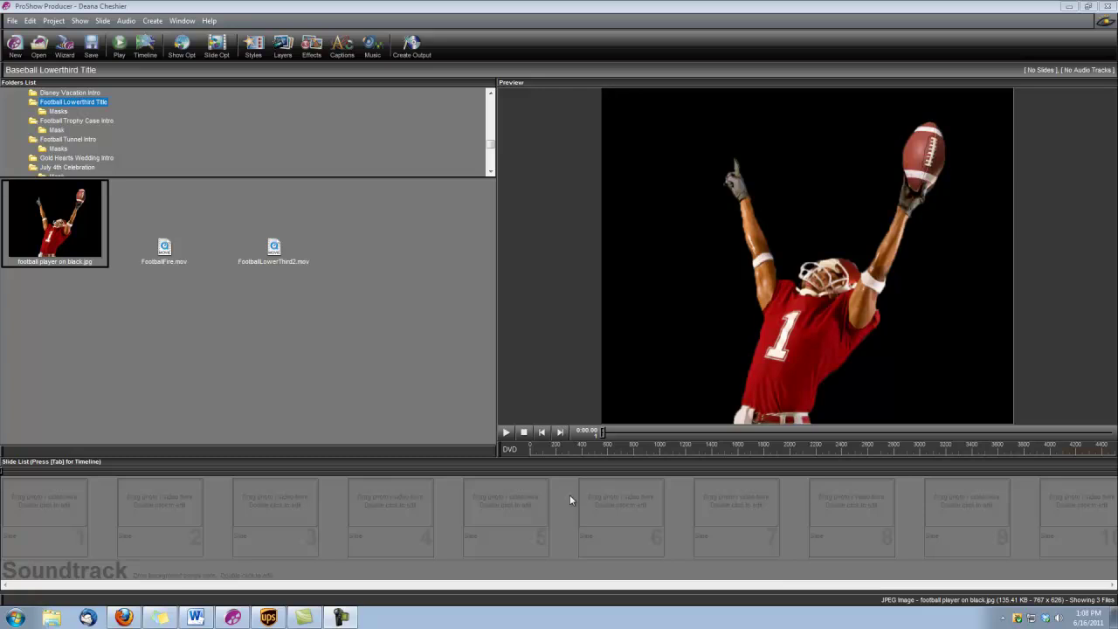
Add the football player photo as the first slide with a 5-second duration.
mouse_move(64, 262)
left_mouse_down()
mouse_move(68, 388)
mouse_move(48, 525)
left_mouse_up()
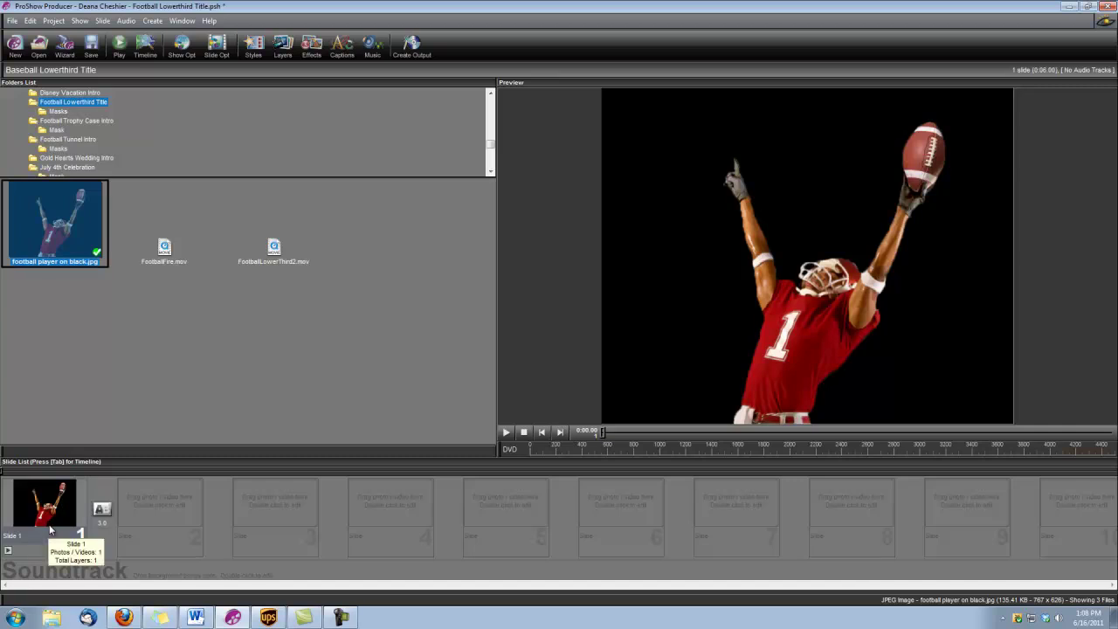
left_click(81, 550)
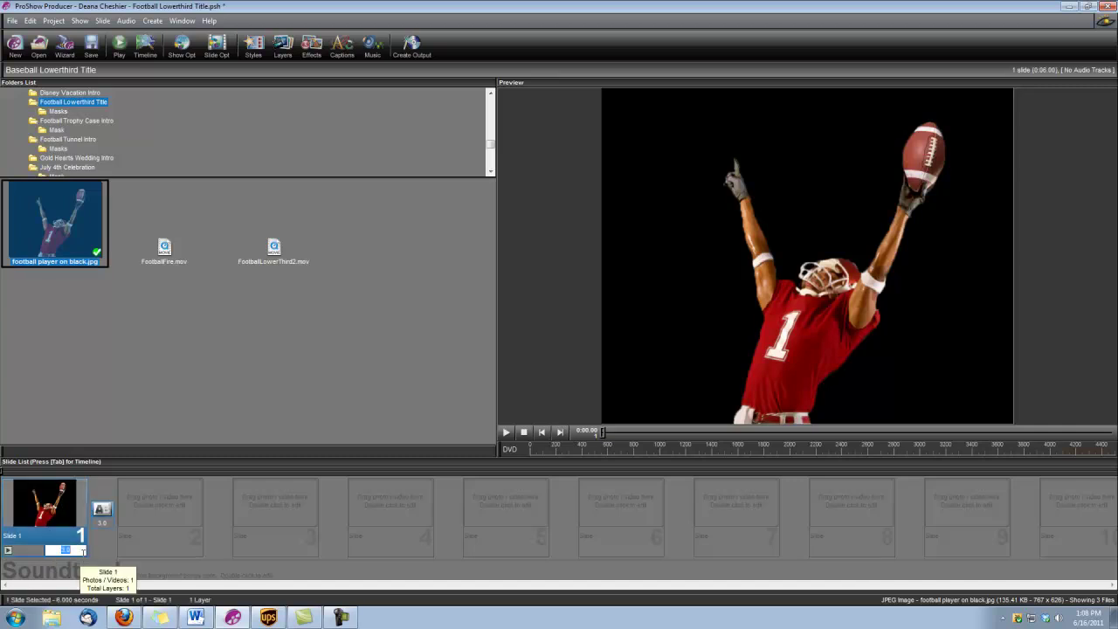
type("5")
key("Return")
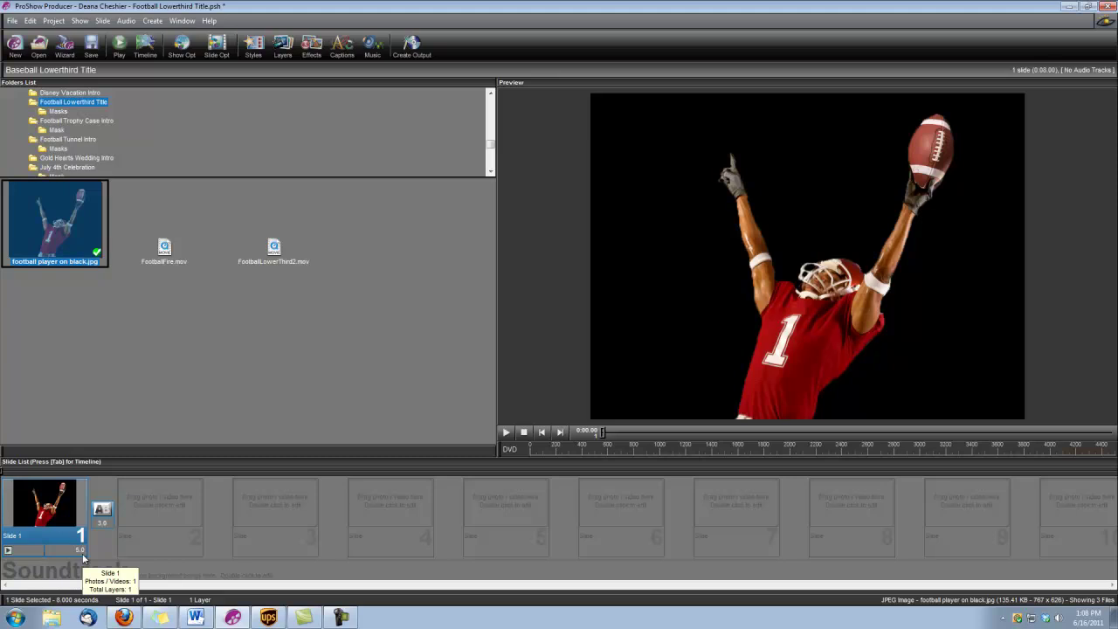
Enlarge the player photo to 135% and shift it slightly left and down.
double_click(55, 518)
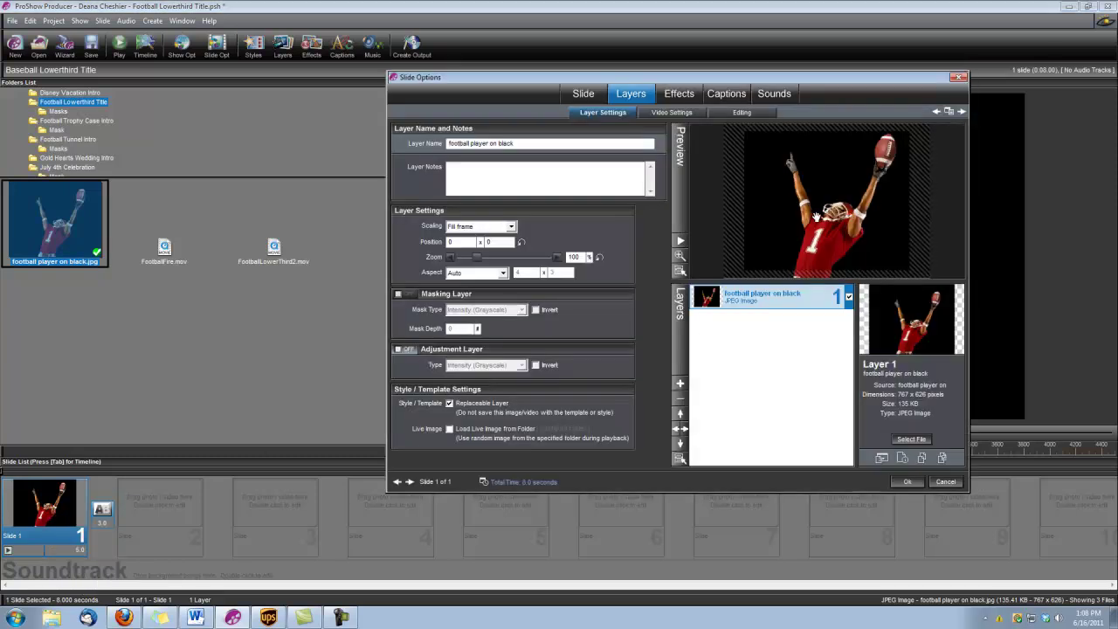
scroll(819, 215, "up", 1)
scroll(821, 217, "up", 1)
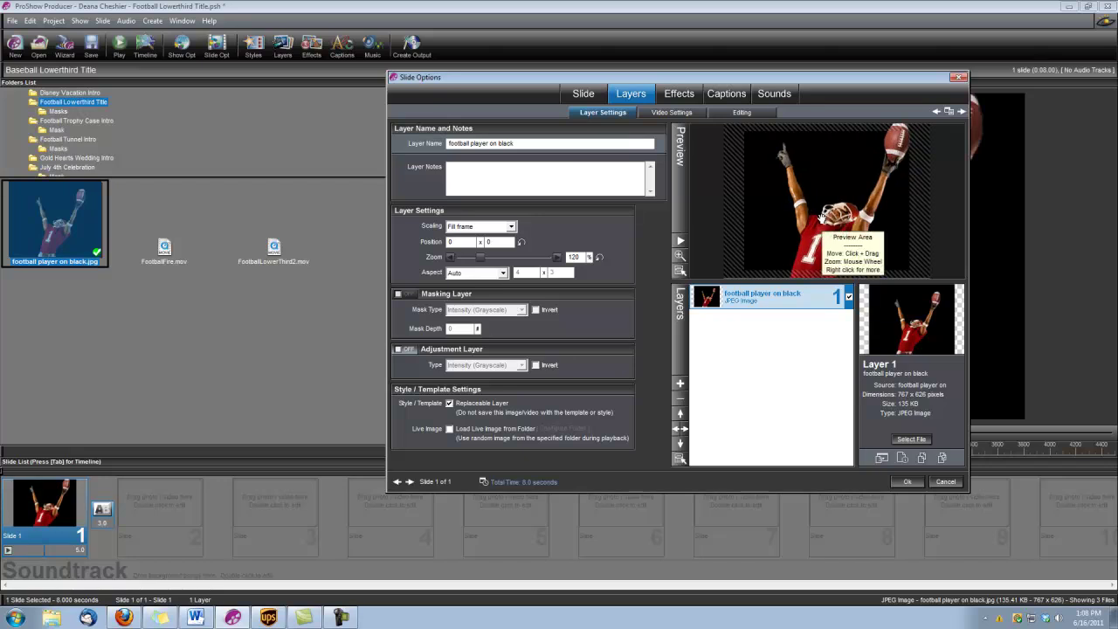
left_click_drag(837, 231, 822, 236)
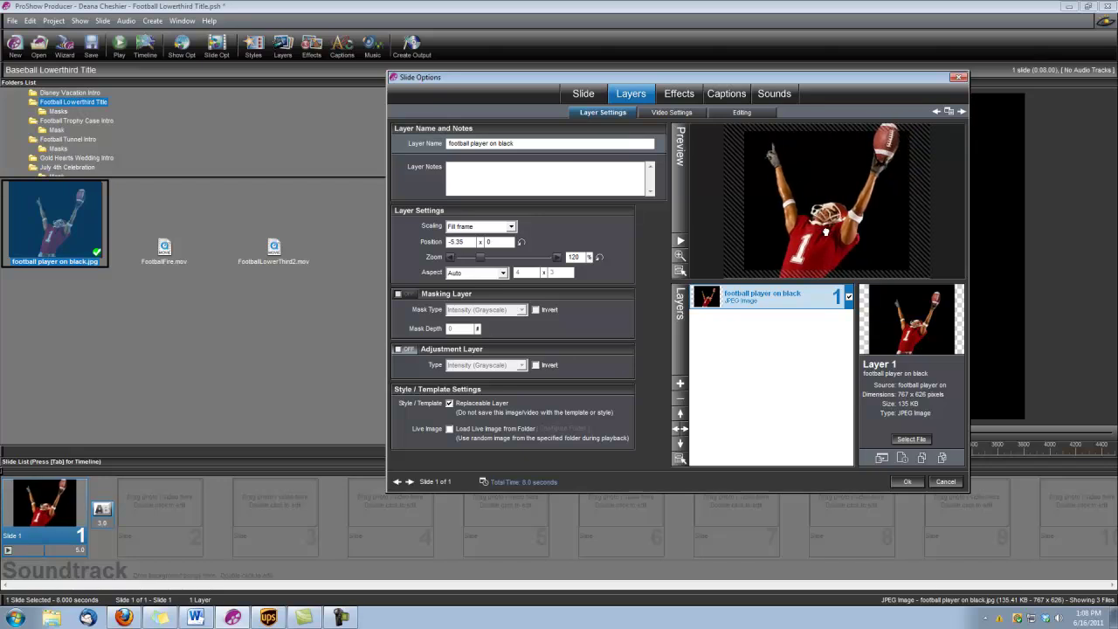
scroll(822, 236, "up", 1)
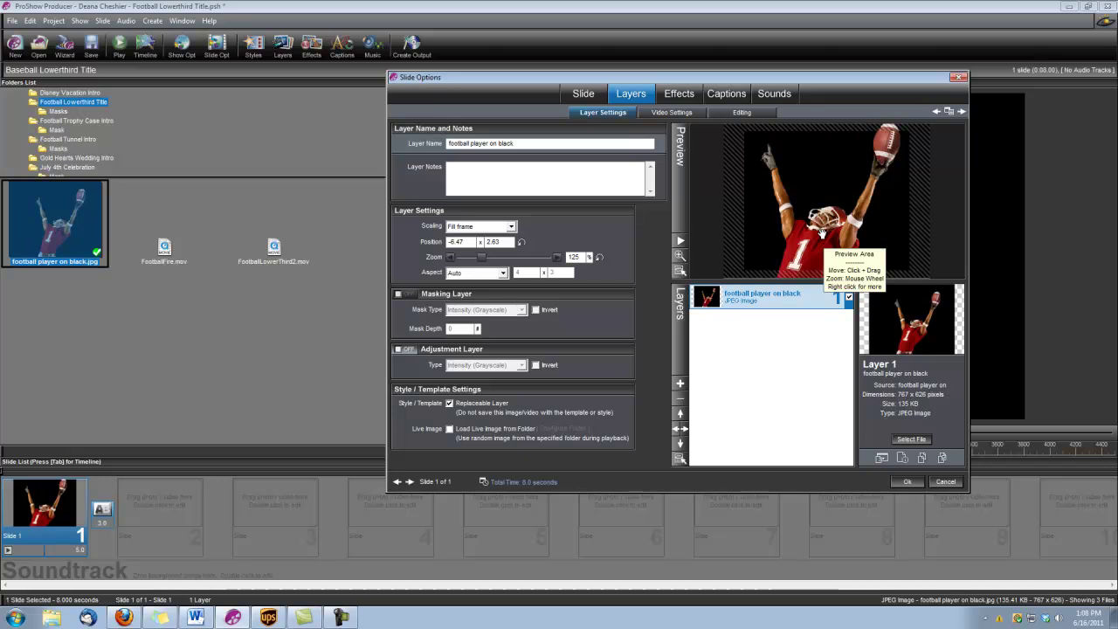
scroll(819, 233, "up", 1)
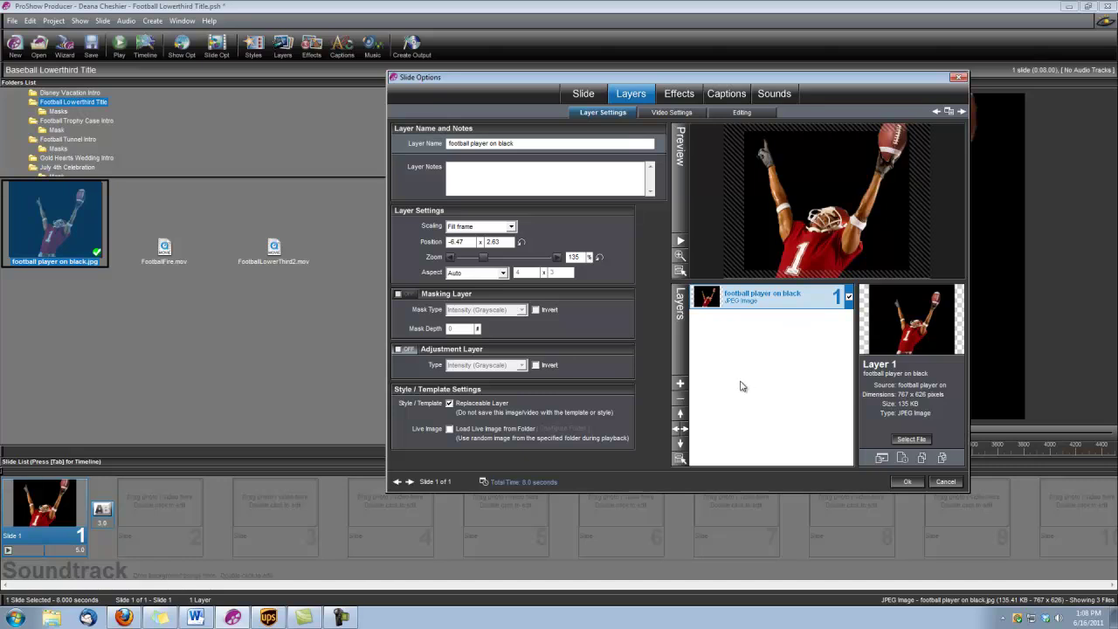
Add the FootballLowerThird2 video from the Football Lowerthird Title folder as a layer above the photo.
left_click(680, 383)
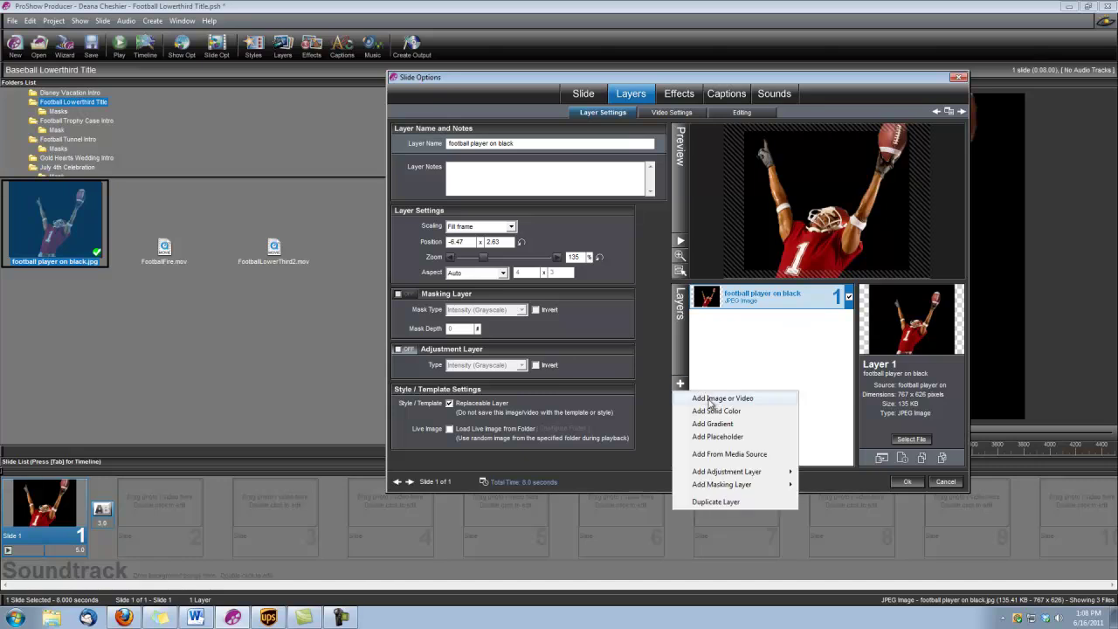
left_click(712, 399)
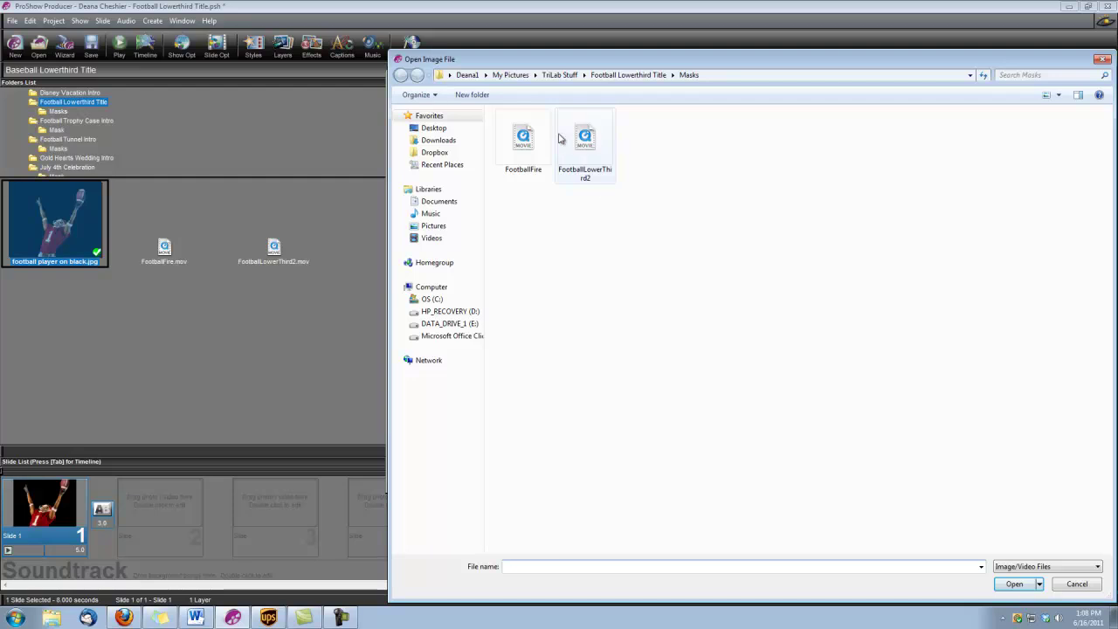
left_click(616, 76)
left_click(709, 143)
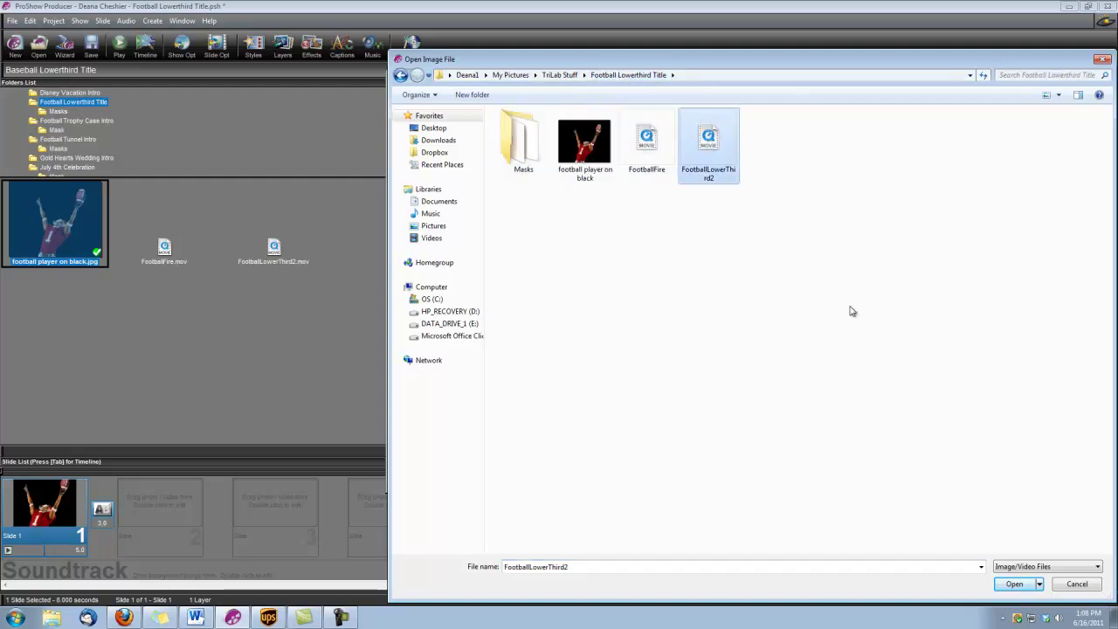
left_click(1011, 584)
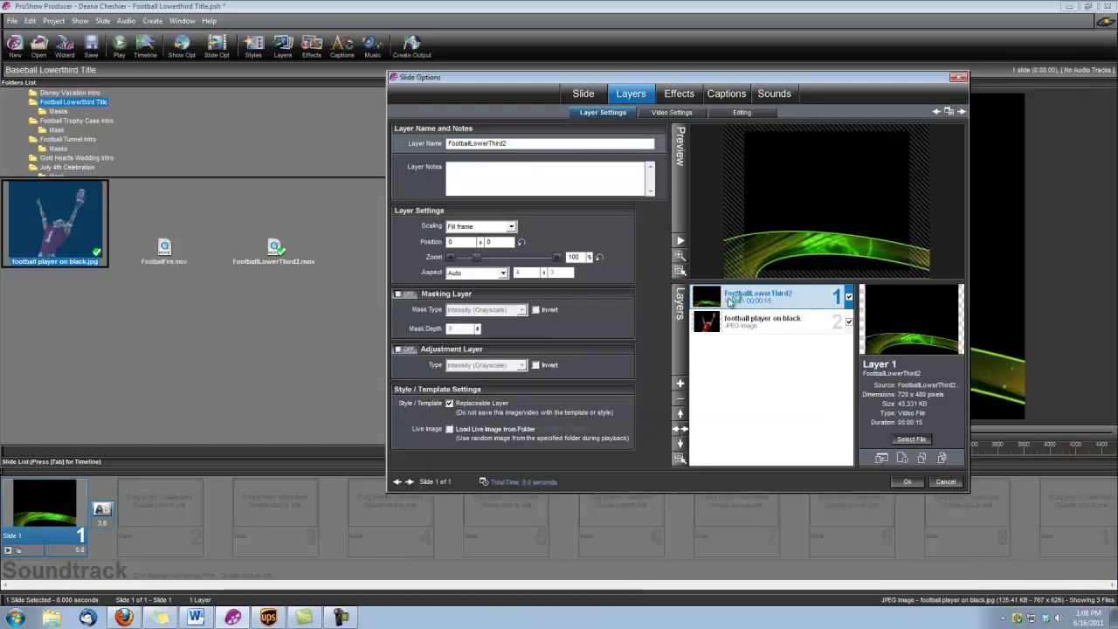
left_click(682, 382)
mouse_move(685, 491)
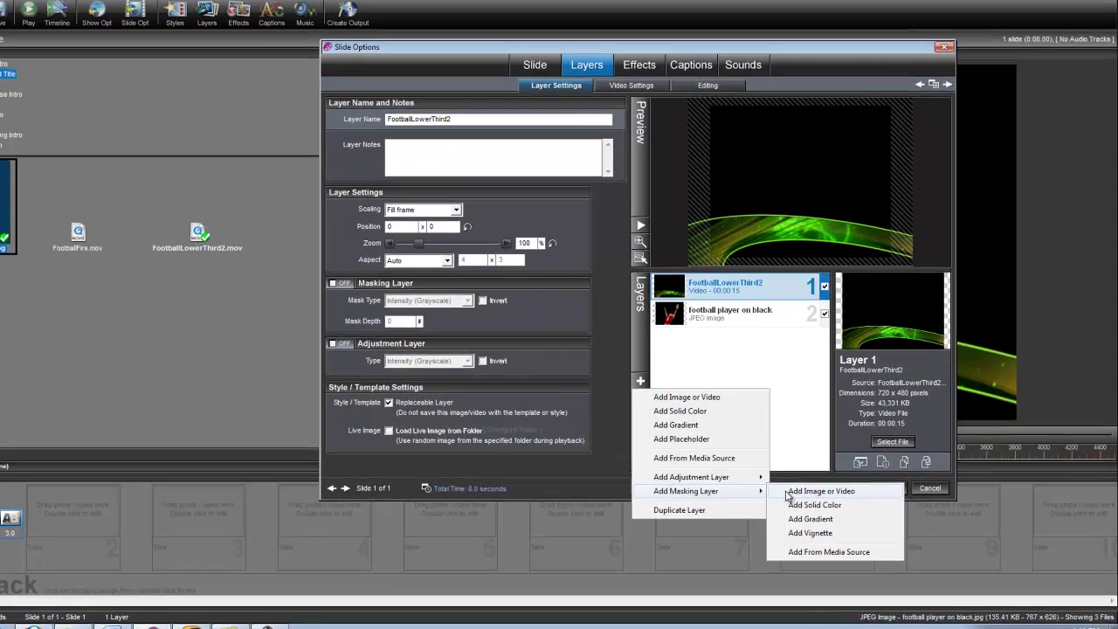
Add Masks/FootballLowerThird2 as a grayscale masking layer over the swoosh video.
left_click(816, 485)
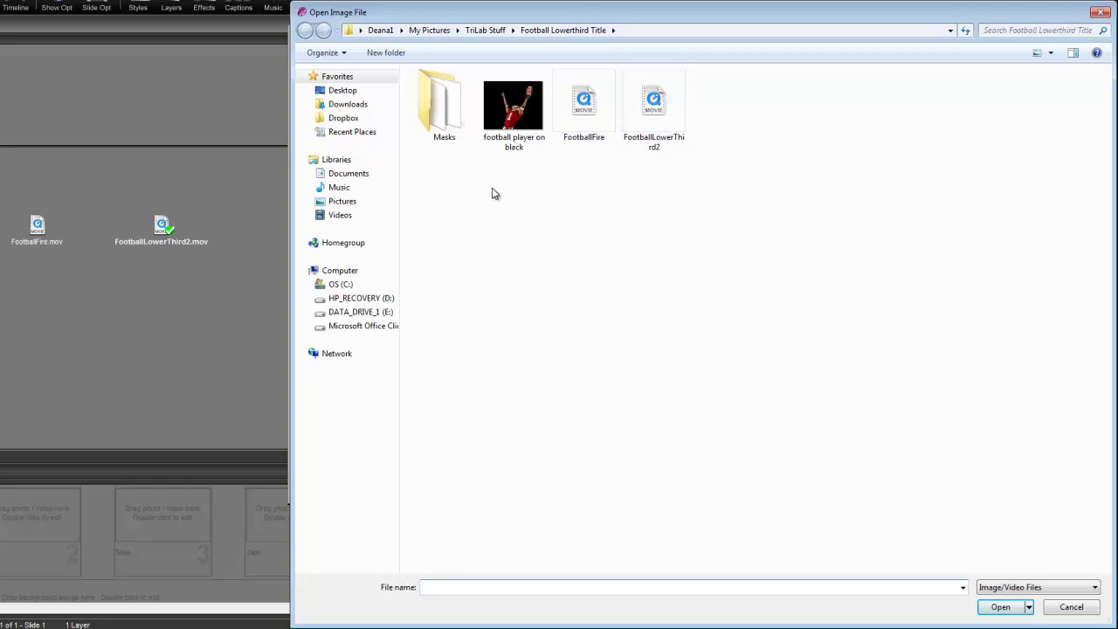
double_click(436, 118)
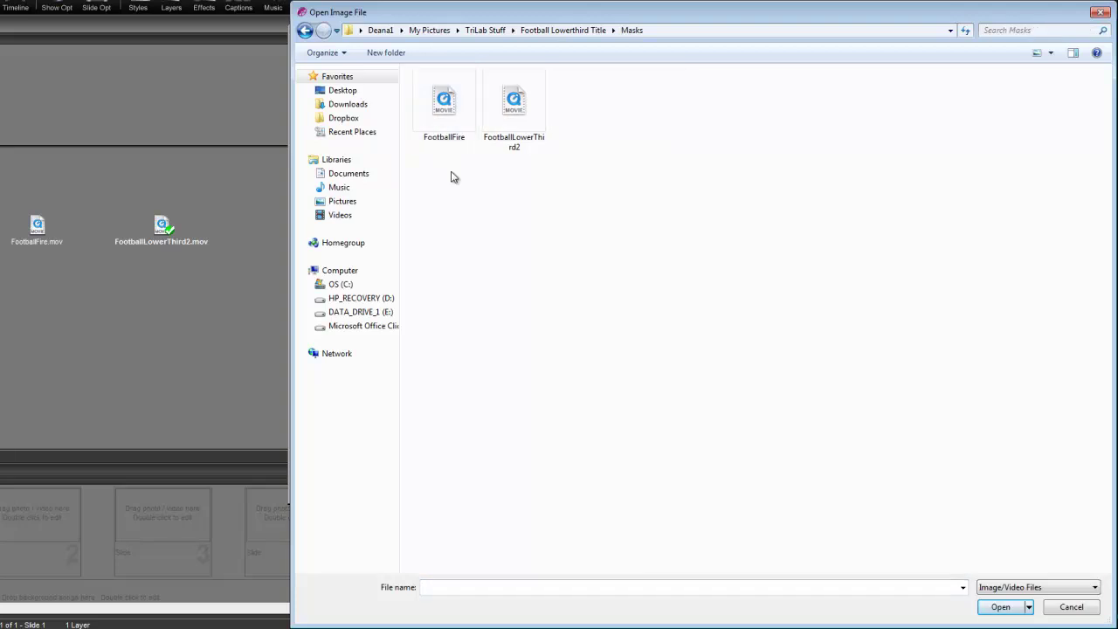
left_click(529, 112)
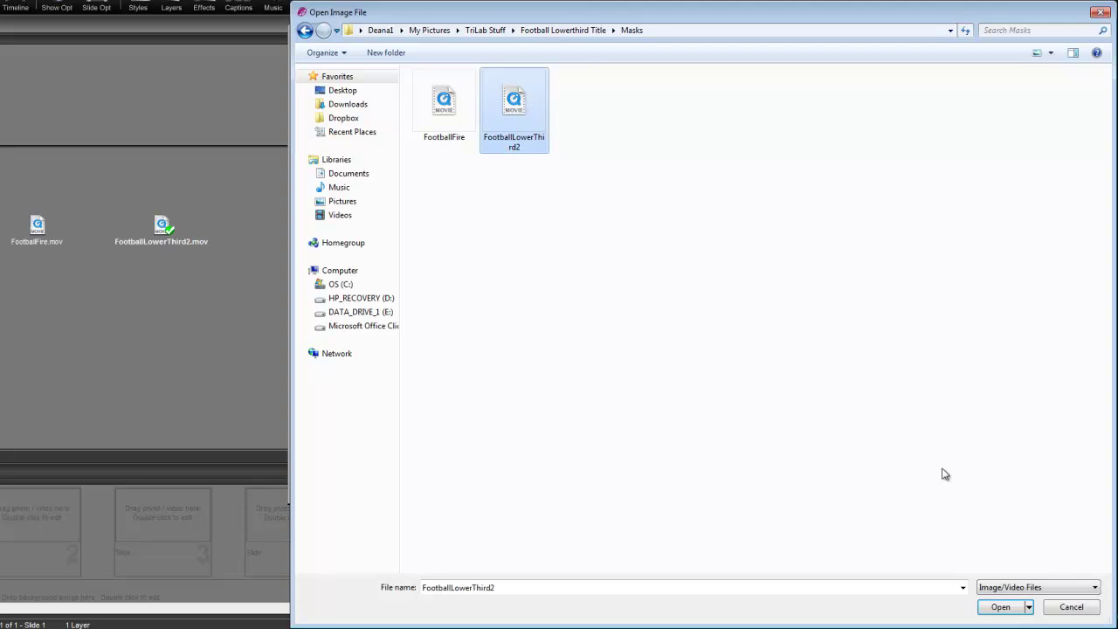
left_click(1000, 607)
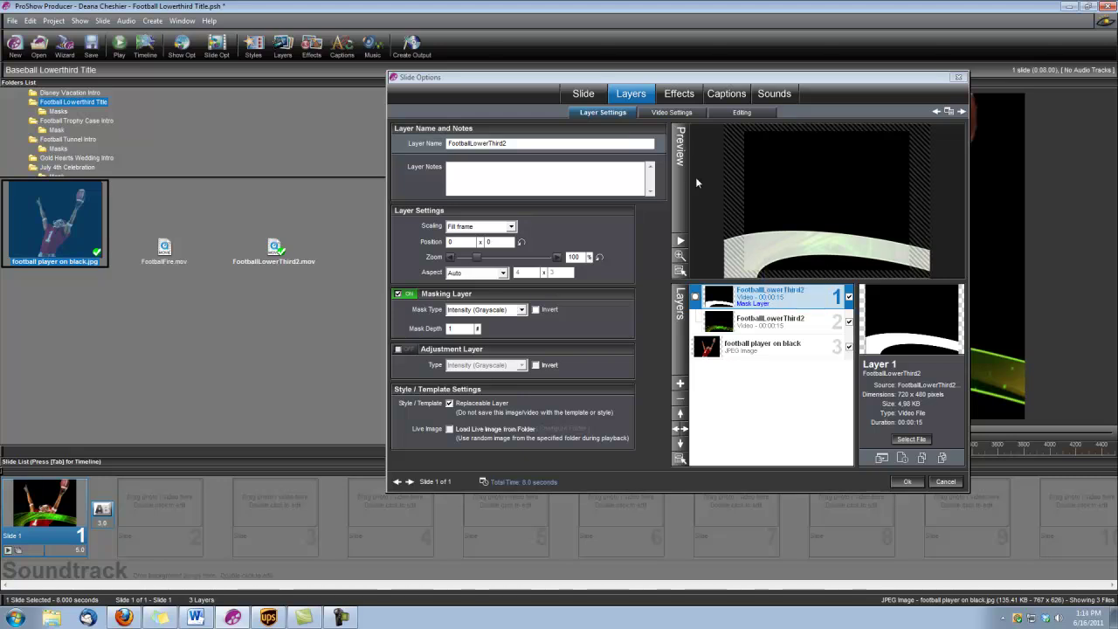
Give the mask layer a Wipe - From Left transition in lasting 1.5 seconds.
left_click(677, 95)
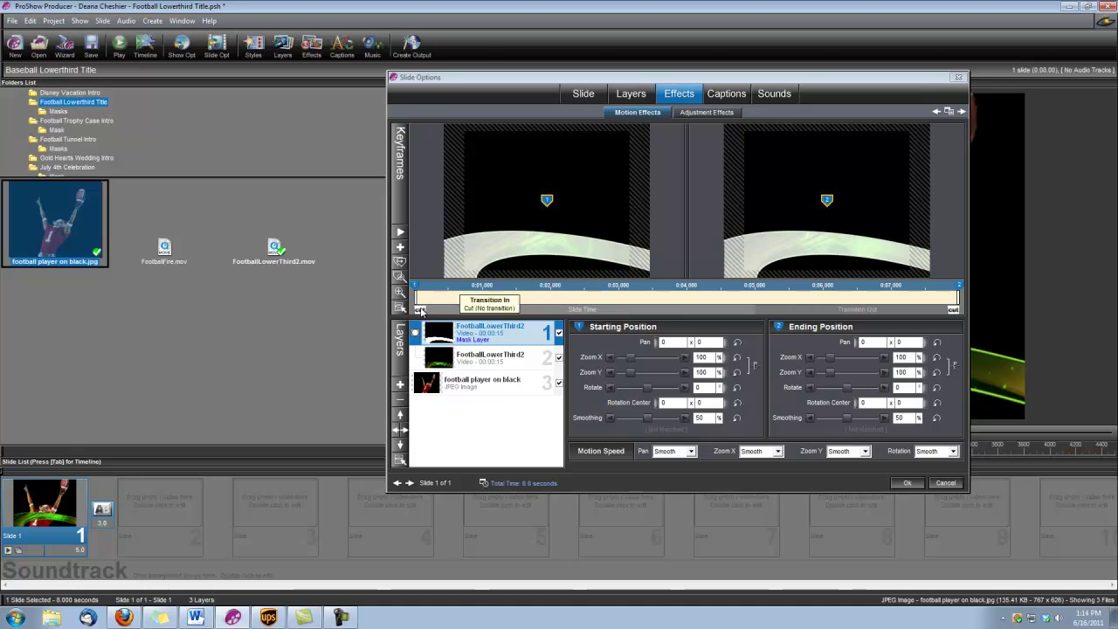
left_click(420, 310)
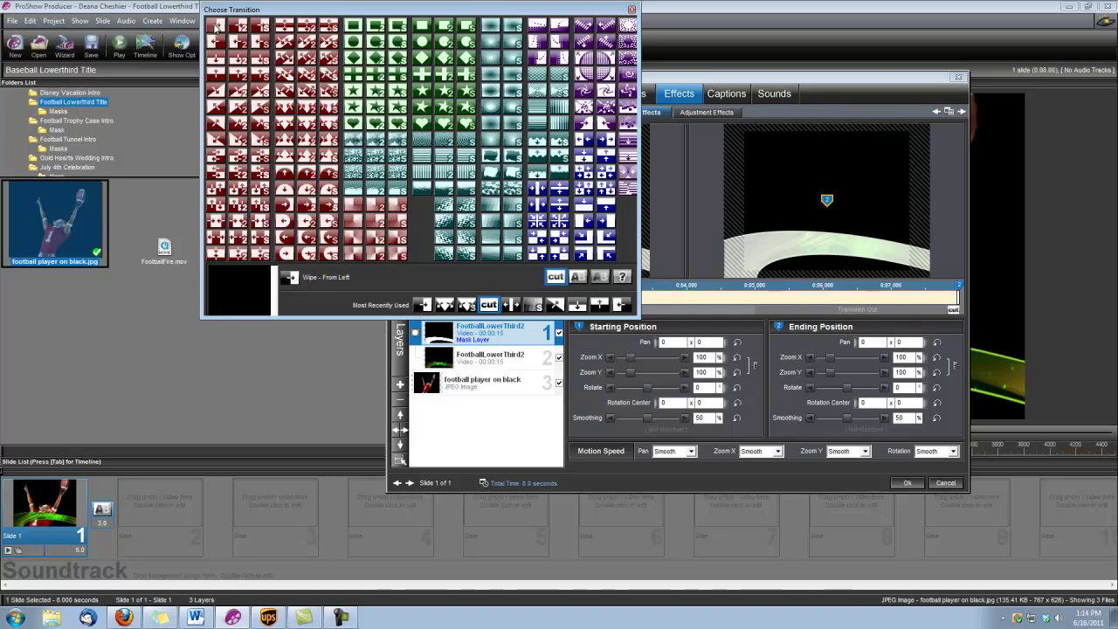
double_click(215, 27)
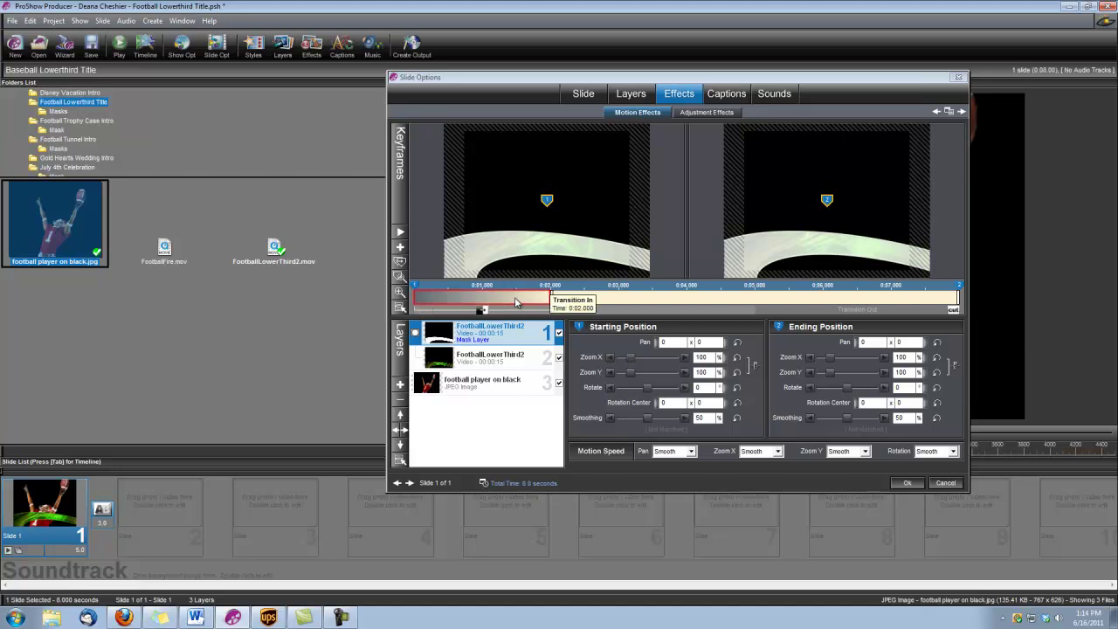
right_click(515, 301)
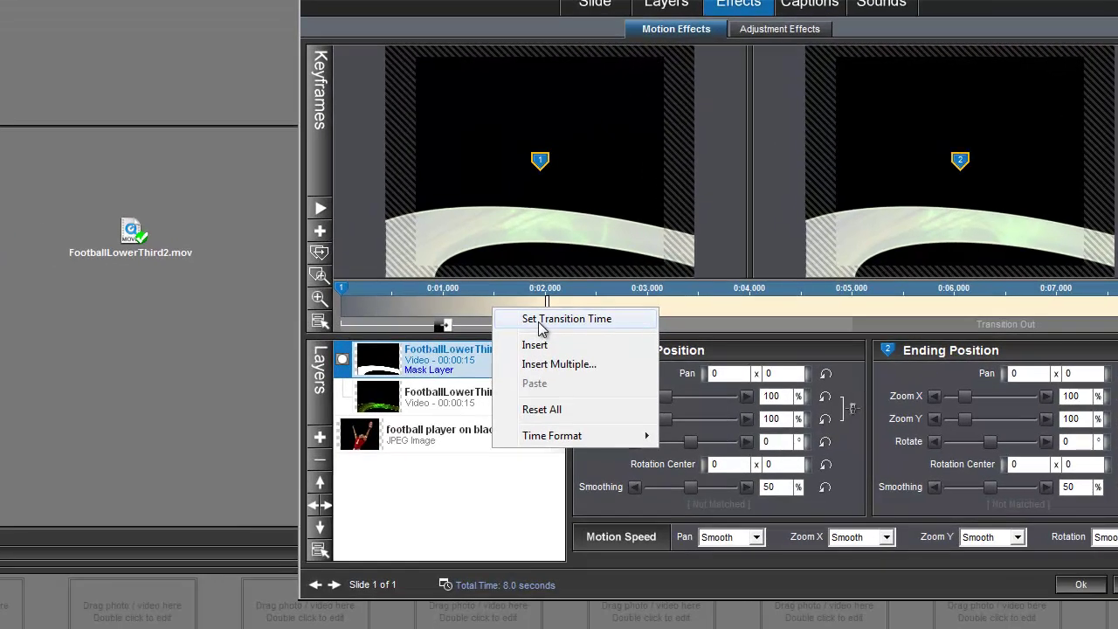
left_click(545, 307)
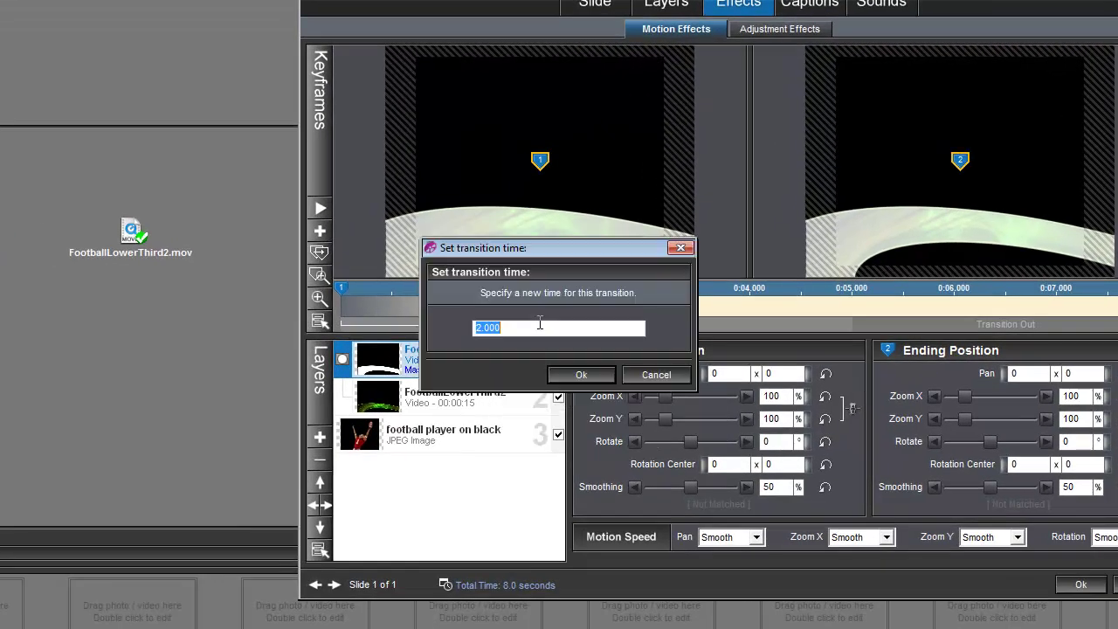
type("1.5")
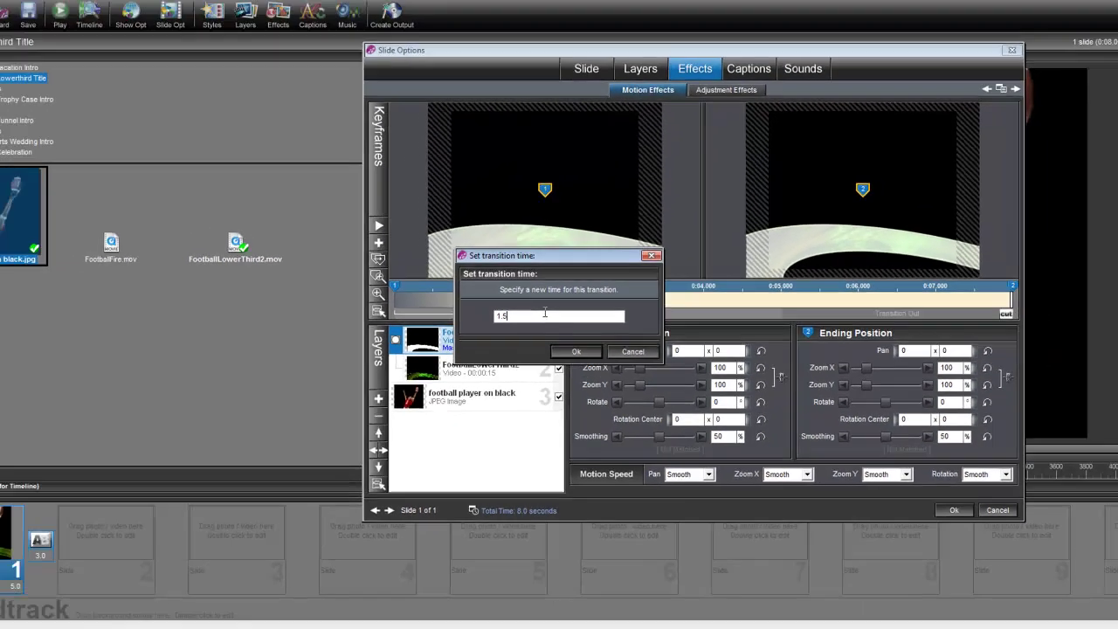
key("Return")
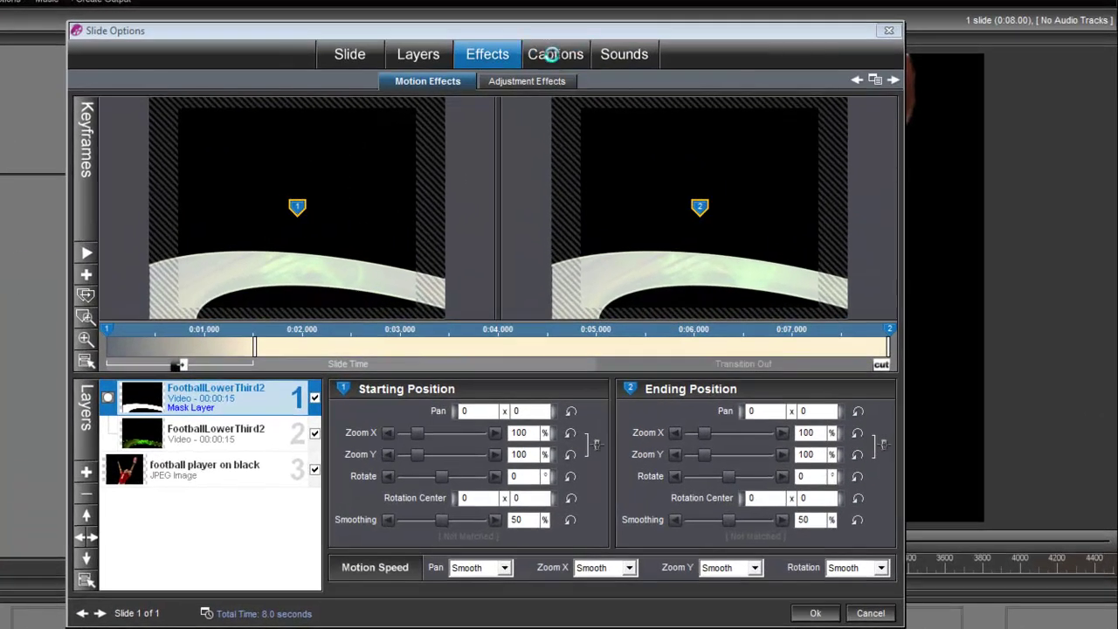
Add a 'Touchdown' caption and drag it onto the lower-left part of the green band.
left_click(723, 94)
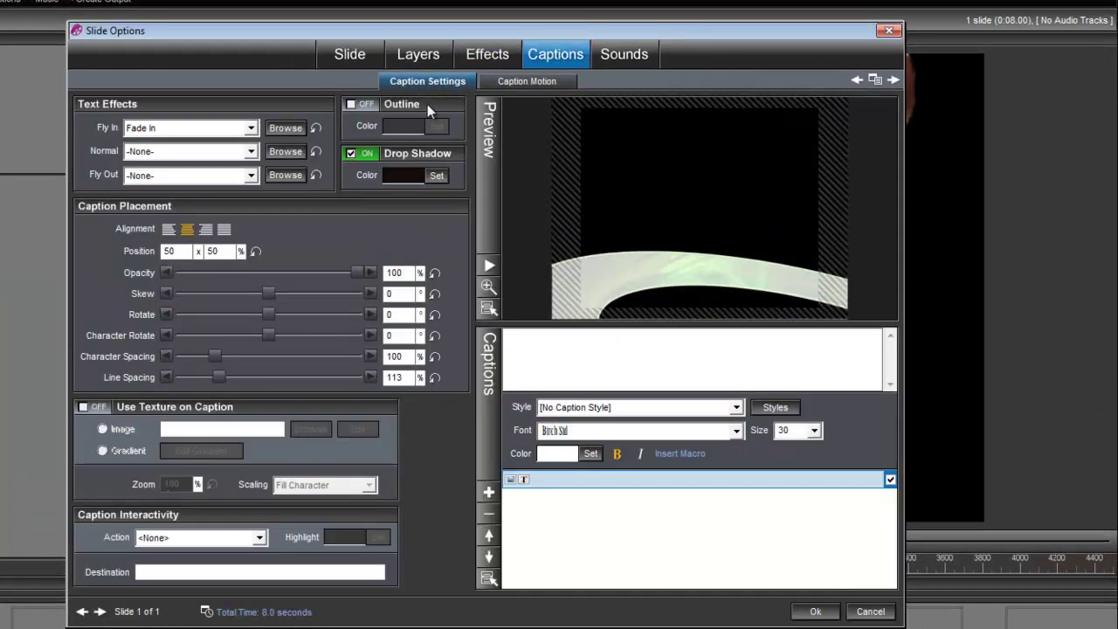
type("To")
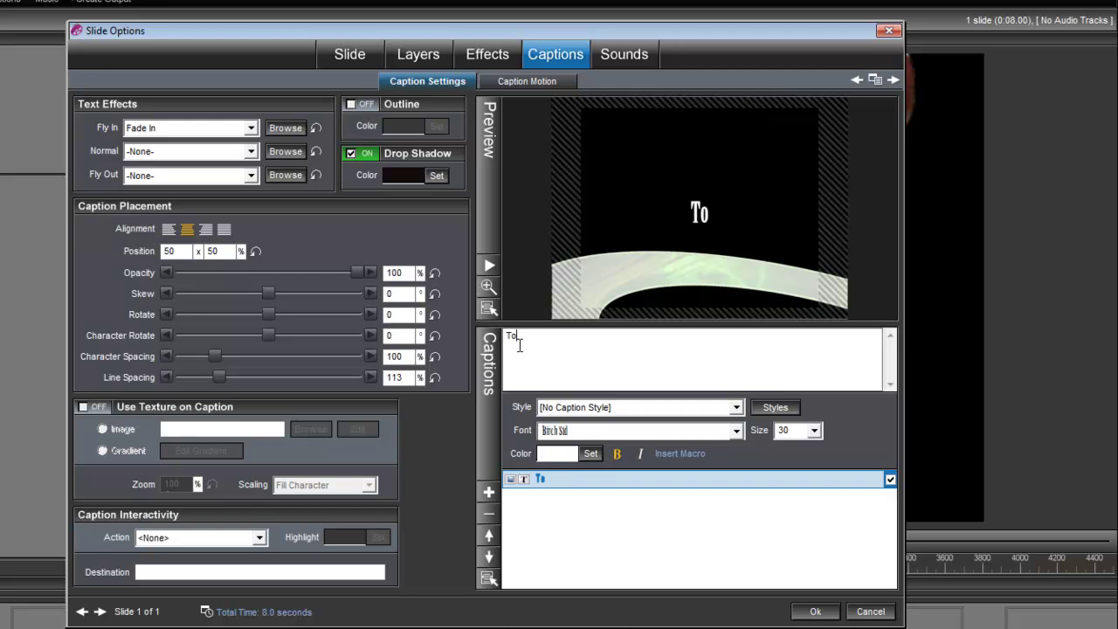
type("uchdown")
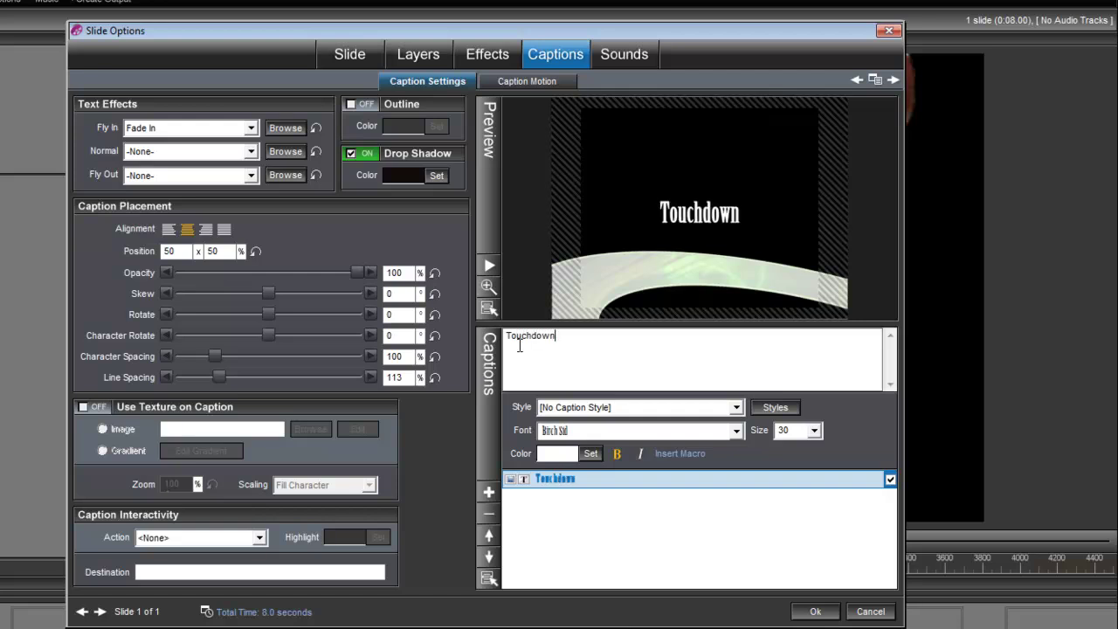
mouse_move(706, 215)
left_mouse_down()
mouse_move(649, 234)
mouse_move(640, 275)
left_mouse_up()
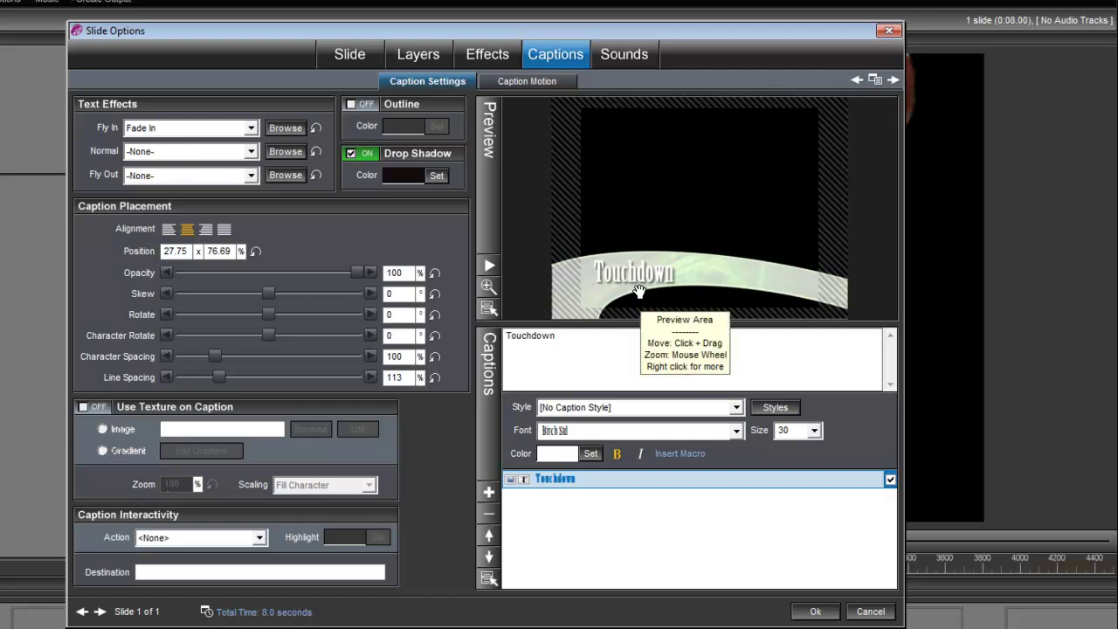
Move the caption's first keyframe to 0.75 seconds.
left_click(529, 82)
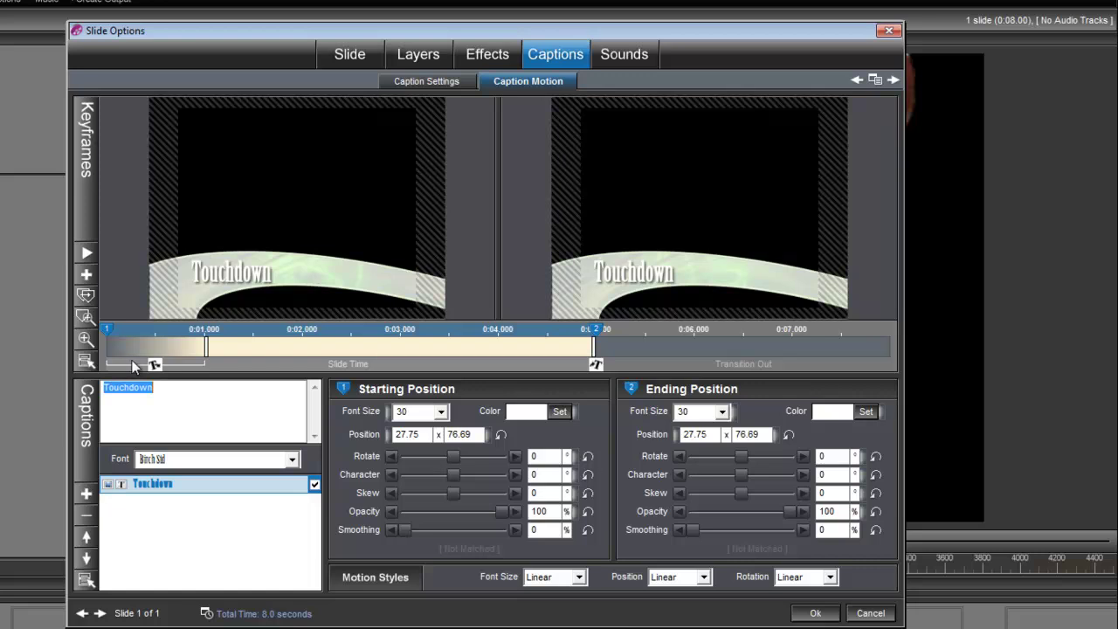
right_click(107, 332)
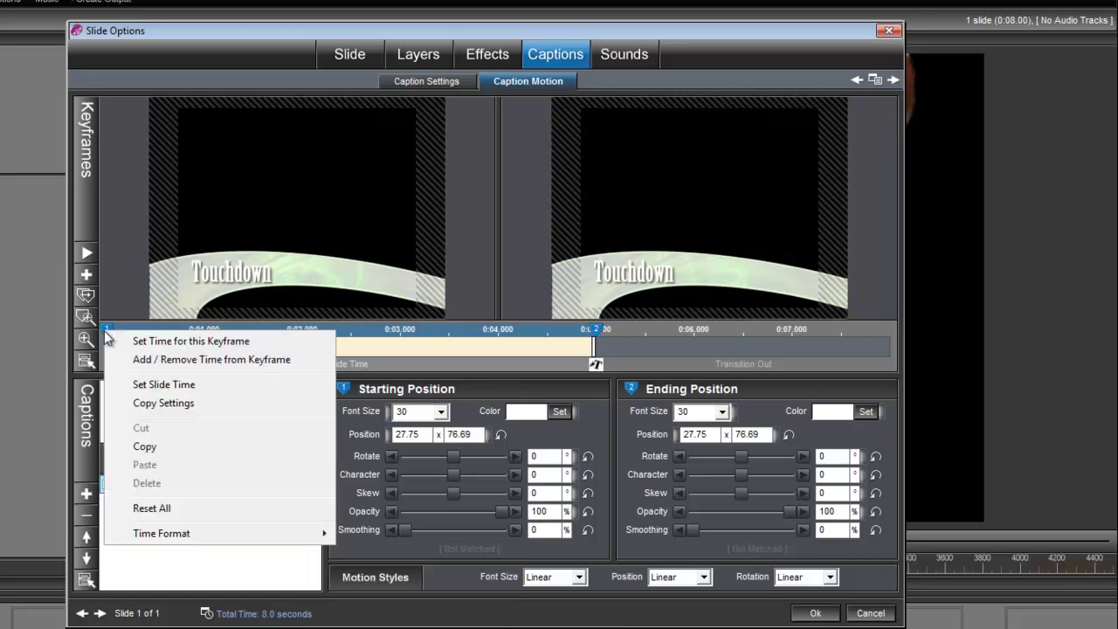
left_click(166, 344)
type(".7")
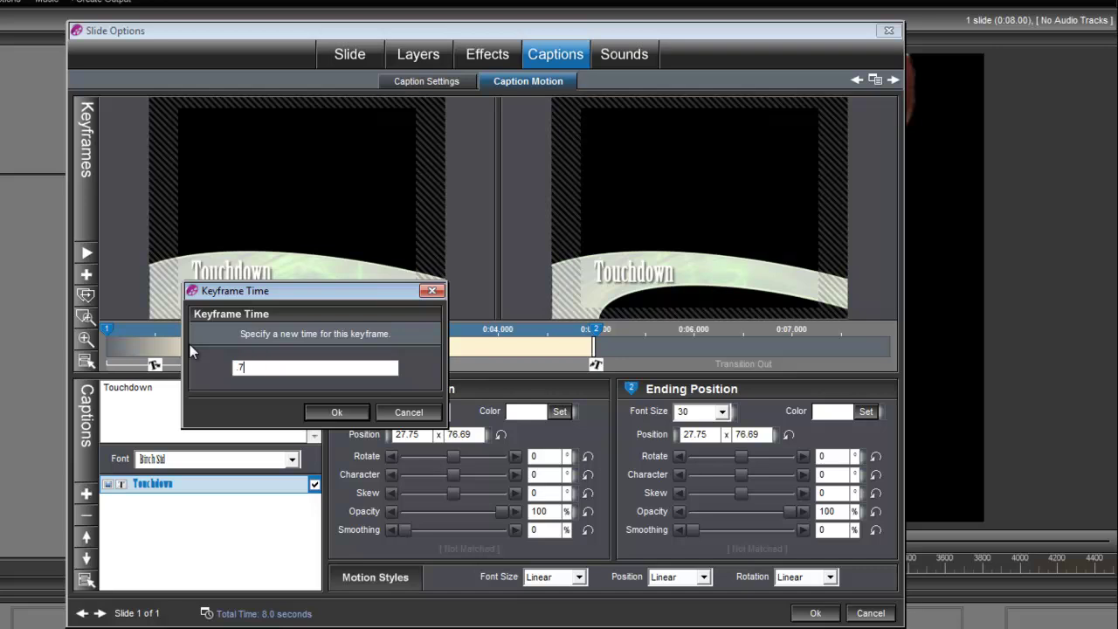
type("5")
left_click(346, 411)
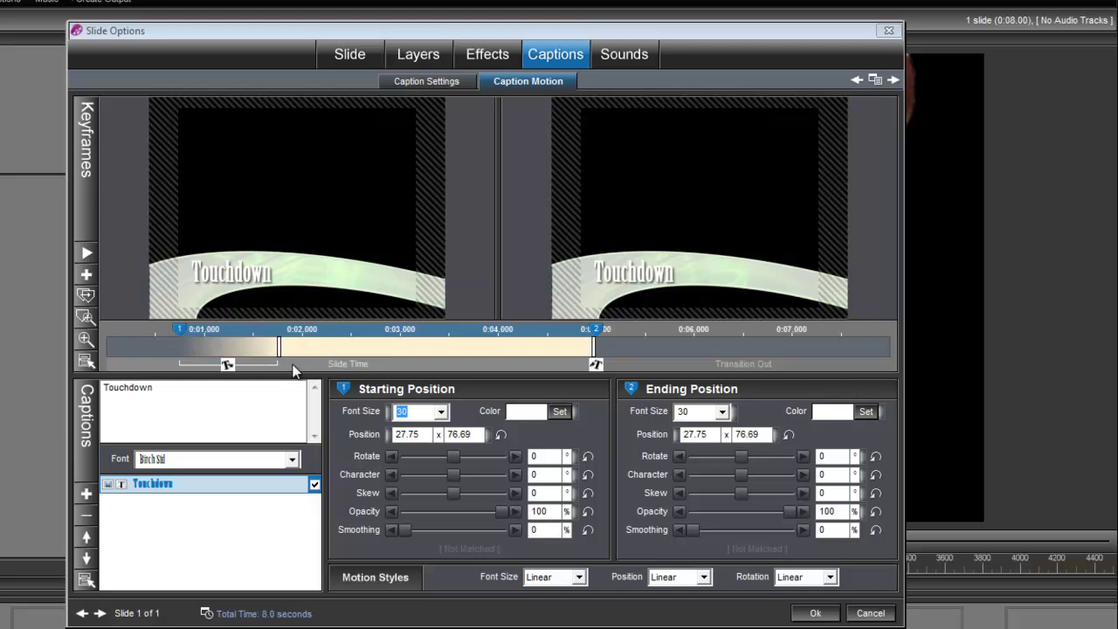
Shorten the caption's fade-in effect time and set its starting opacity to 50.
right_click(234, 350)
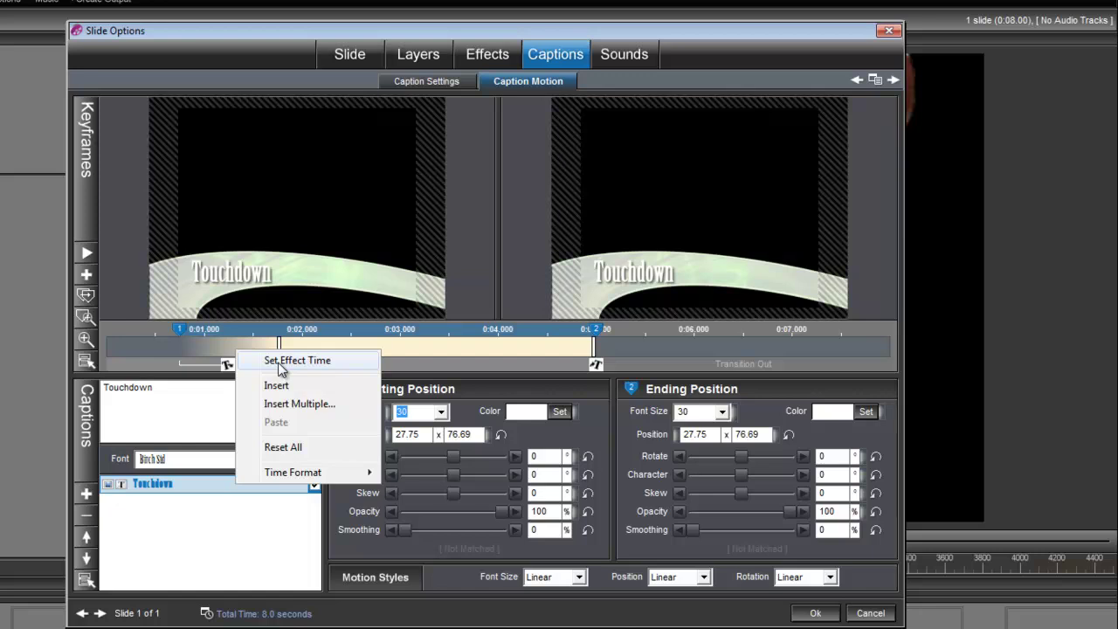
left_click(279, 362)
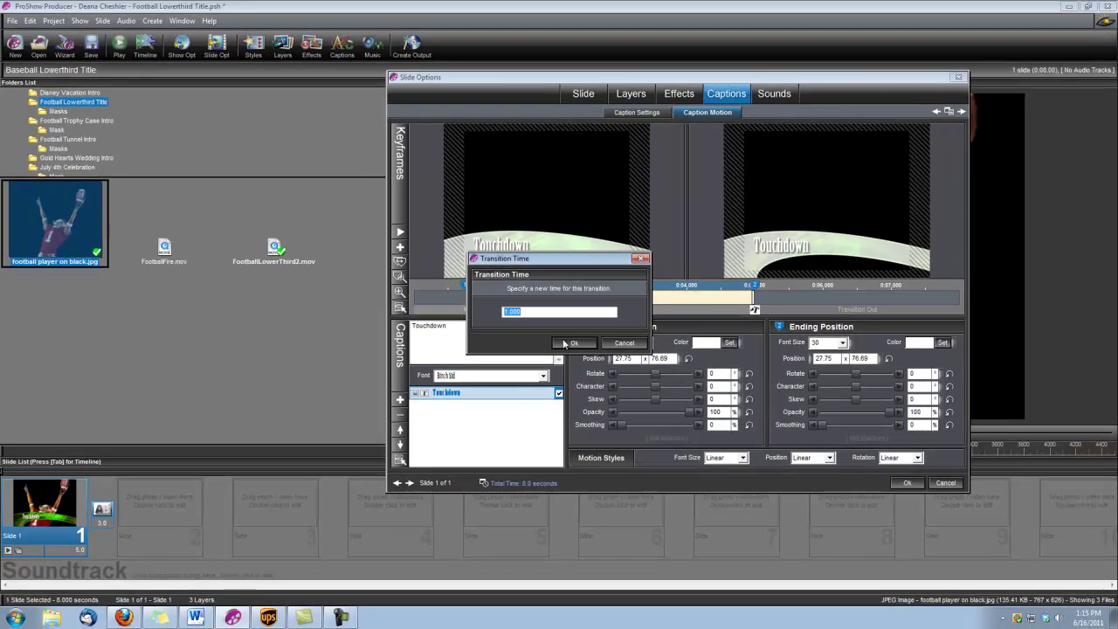
left_click(566, 345)
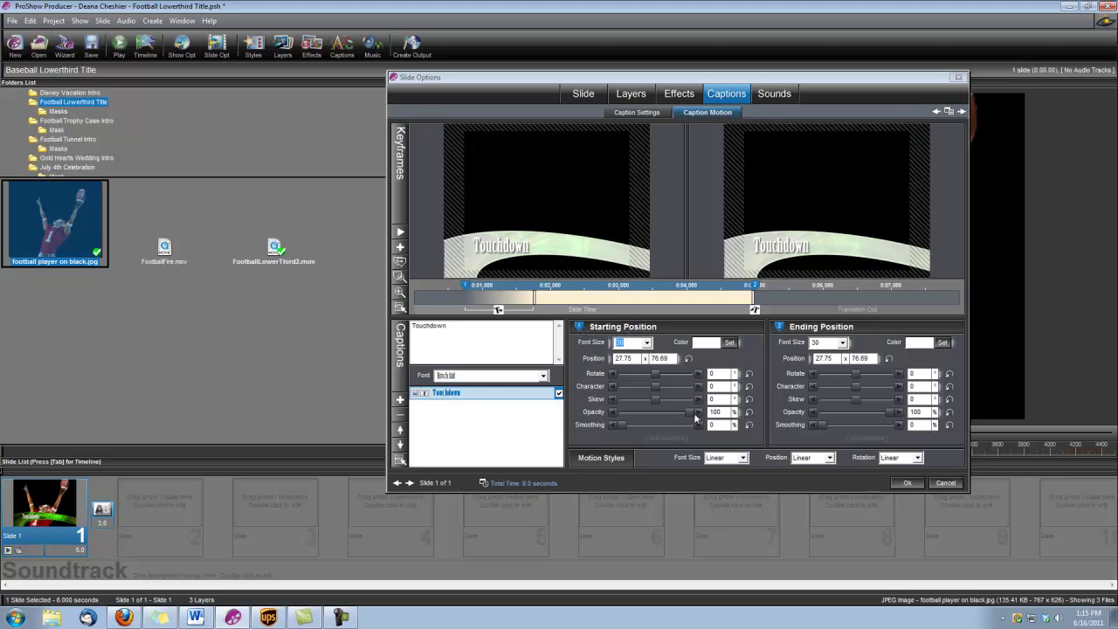
double_click(723, 412)
type("5")
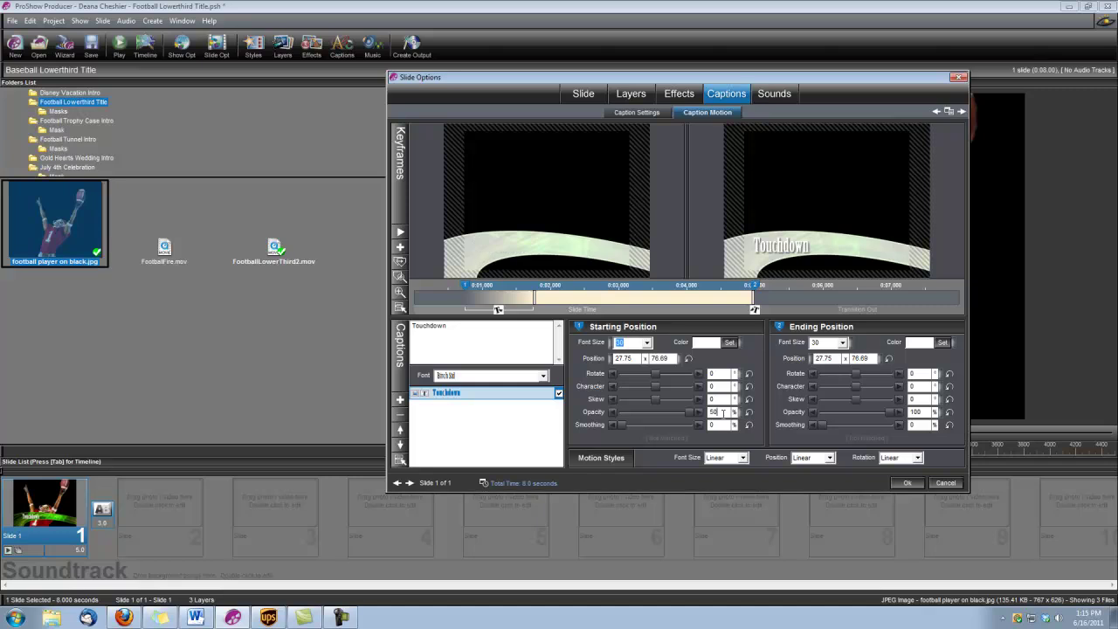
type("0")
Add the FootballFire video from the Football Lowerthird Title folder as a new layer.
left_click(635, 98)
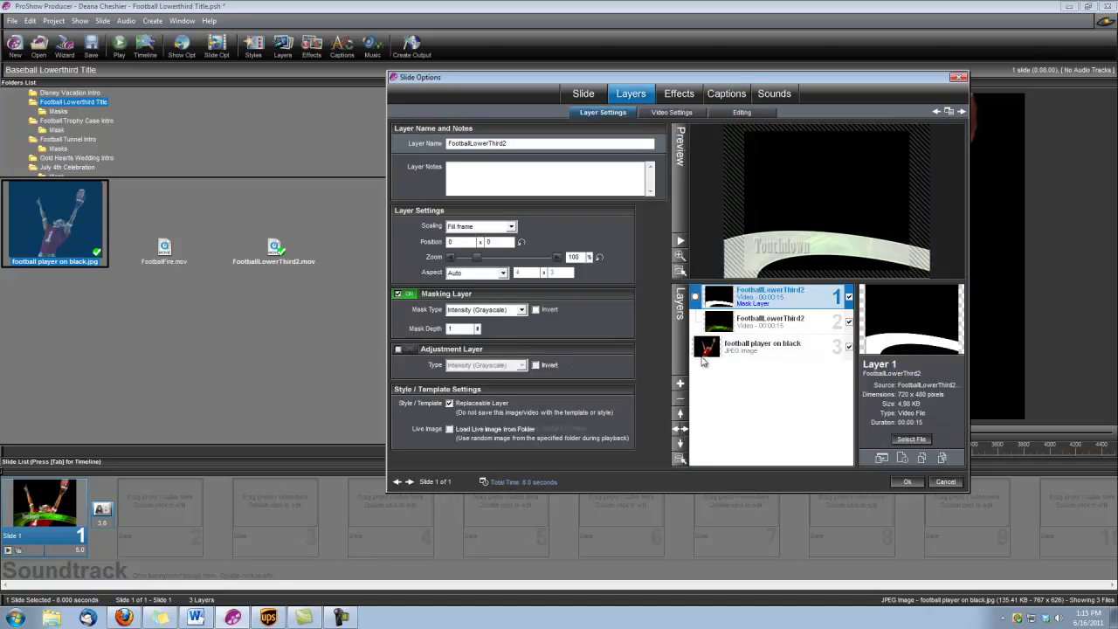
left_click(681, 385)
left_click(725, 400)
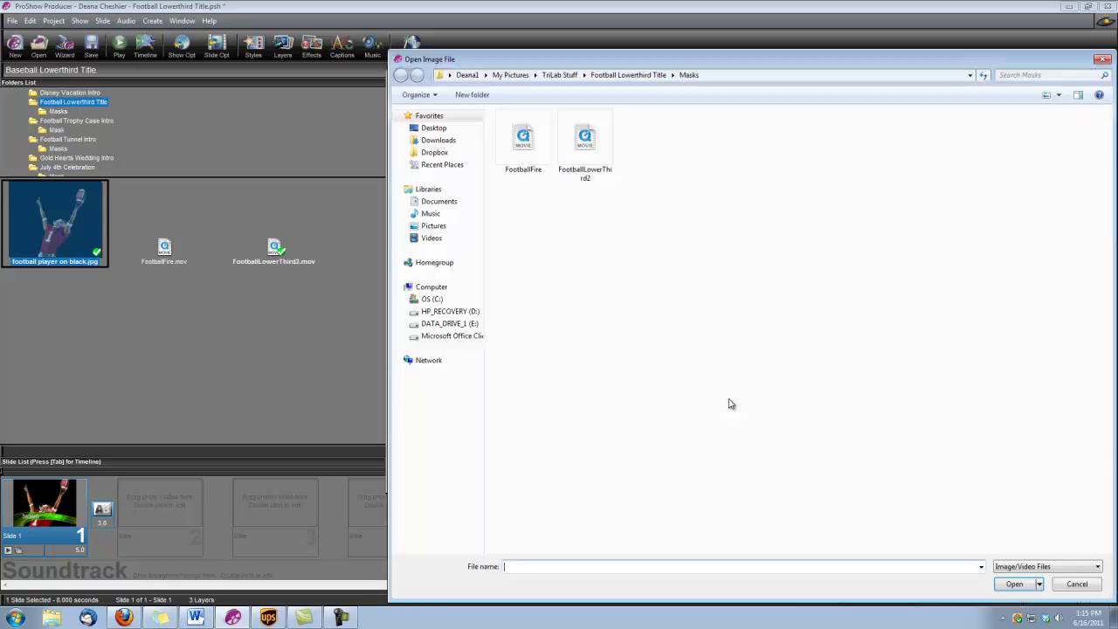
left_click(628, 75)
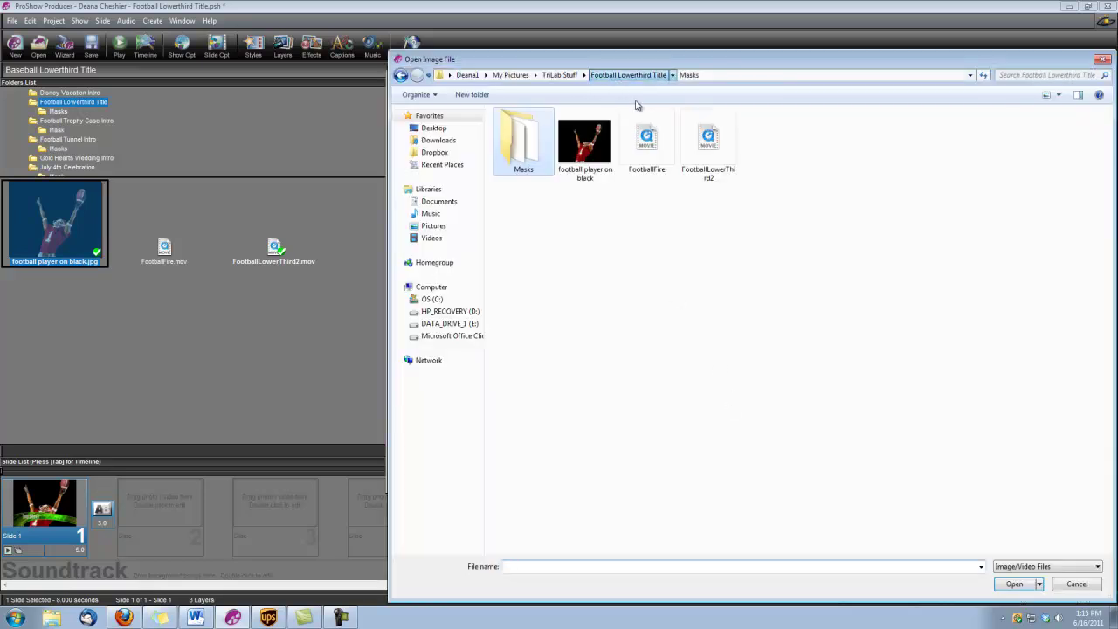
left_click(650, 150)
left_click(1014, 583)
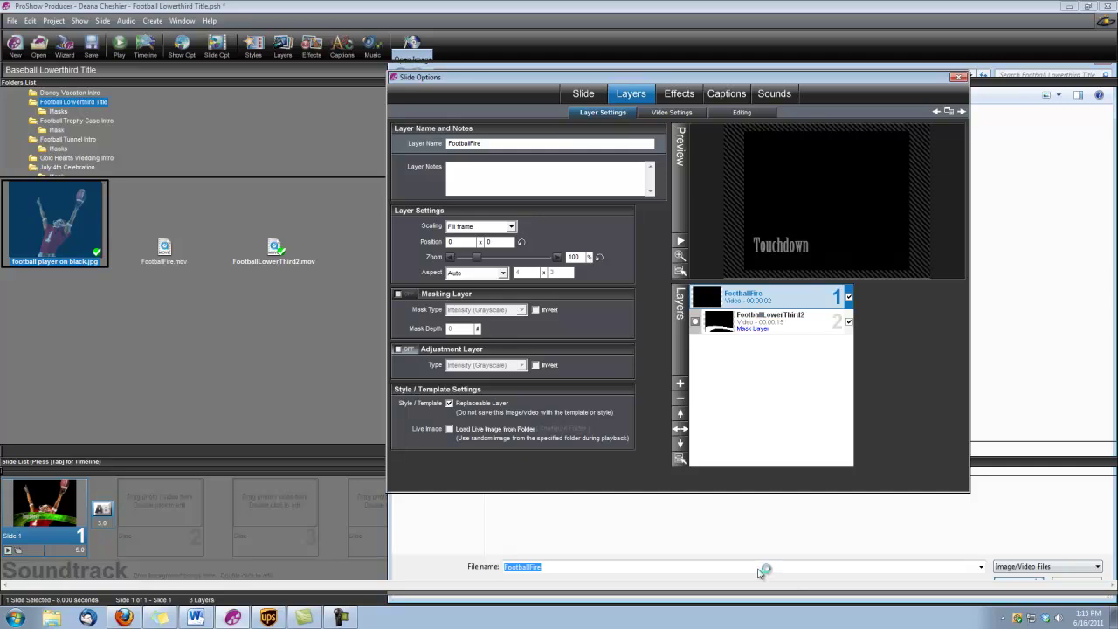
Add Masks/FootballFire as a masking layer over the fire video.
left_click(680, 384)
mouse_move(721, 484)
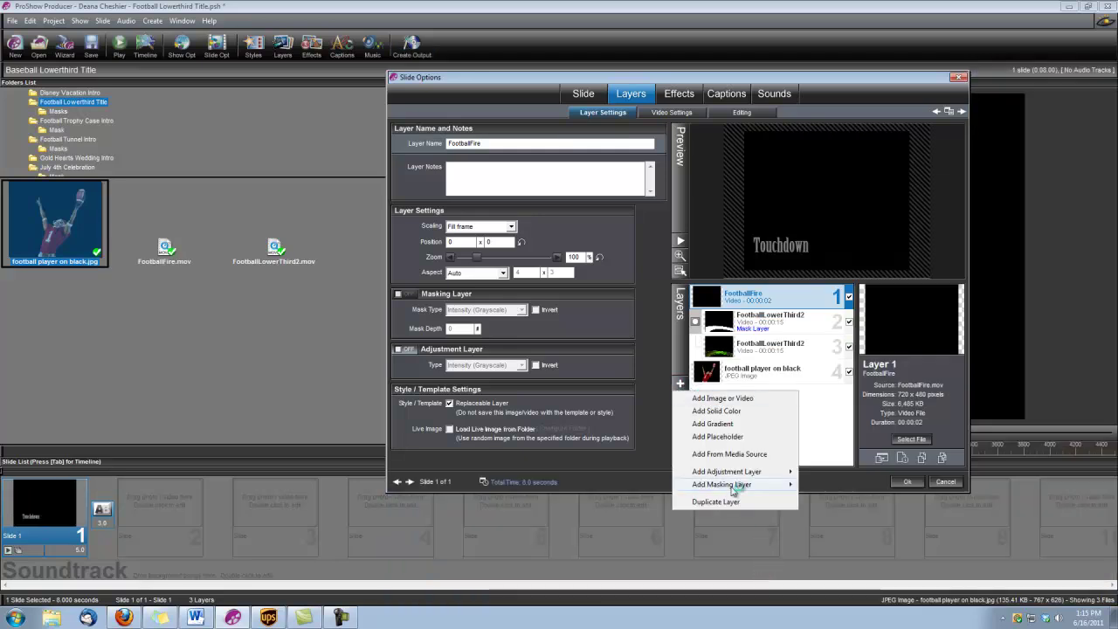
left_click(830, 484)
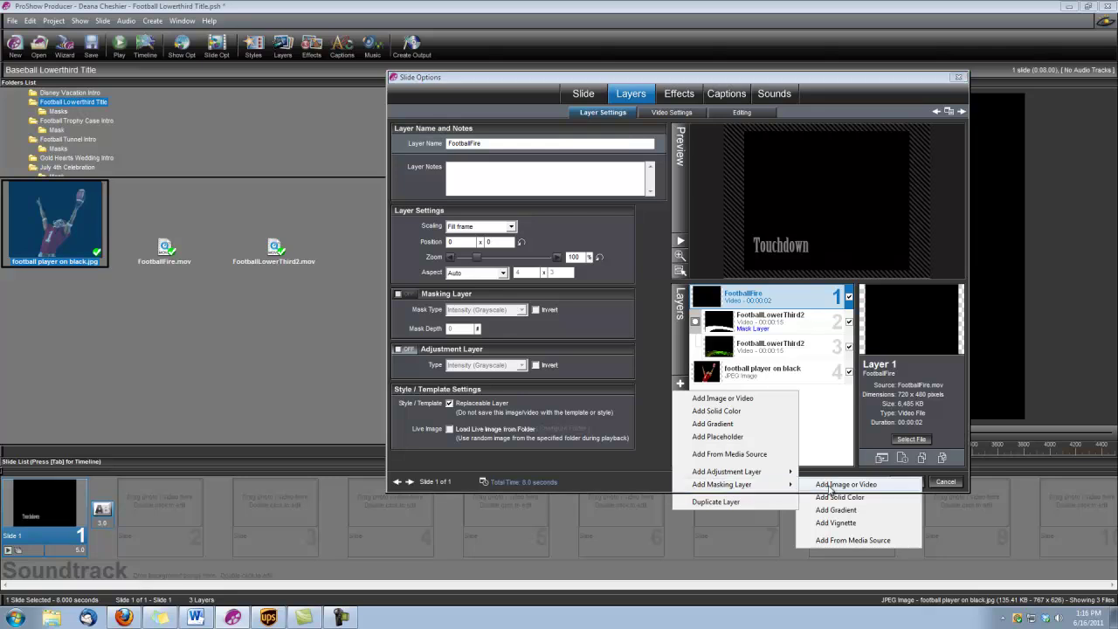
double_click(520, 144)
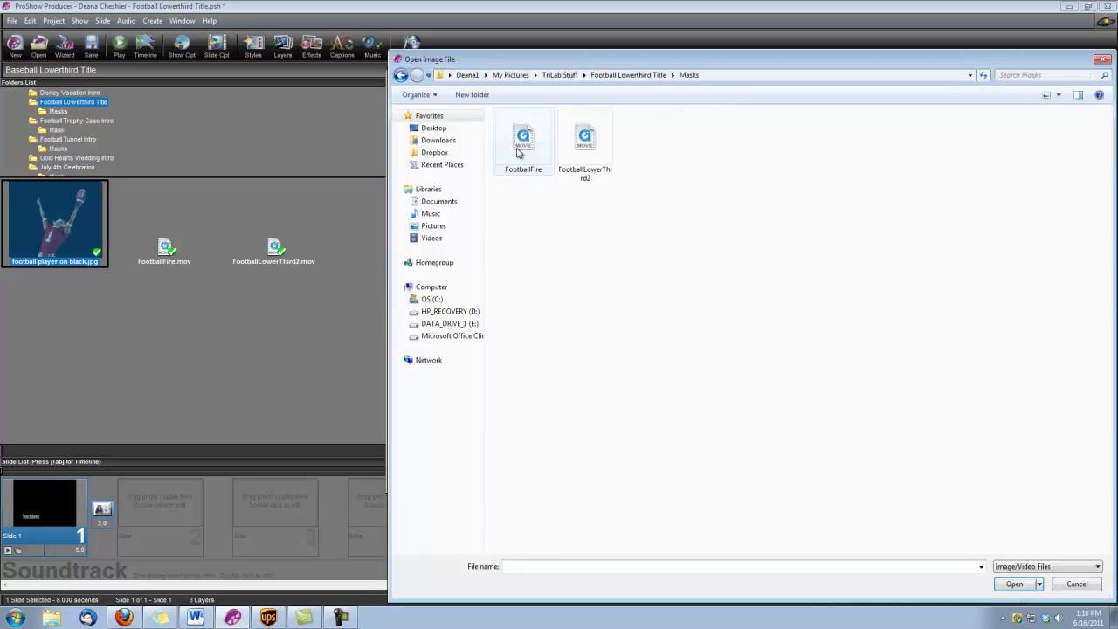
left_click(523, 141)
left_click(1020, 582)
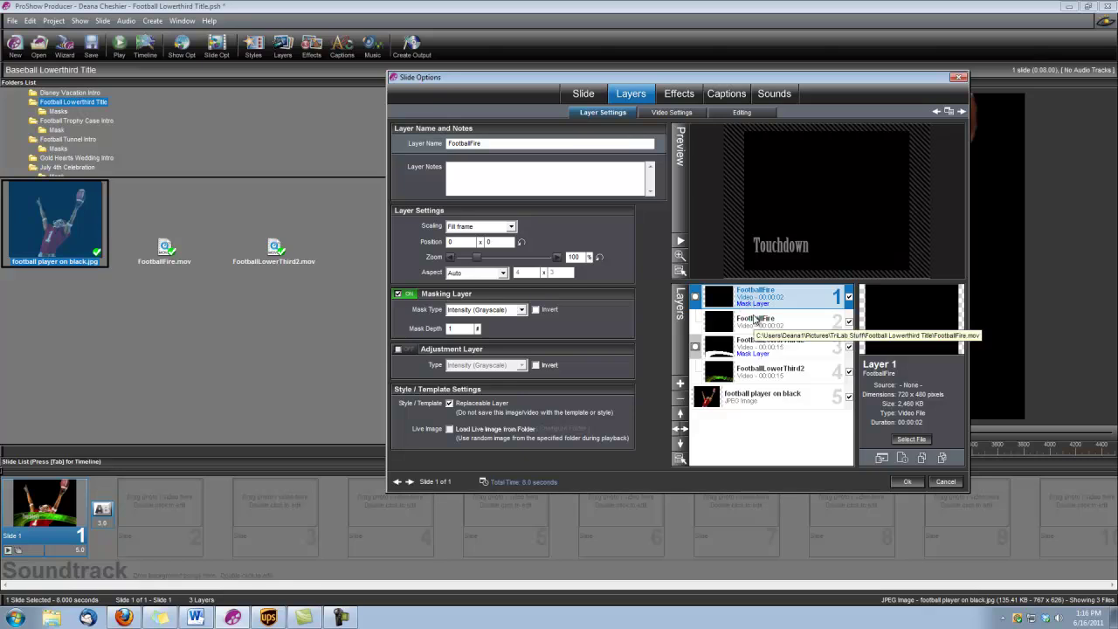
Set the starting vertical pan to 12 for both FootballFire layers.
left_click(674, 96)
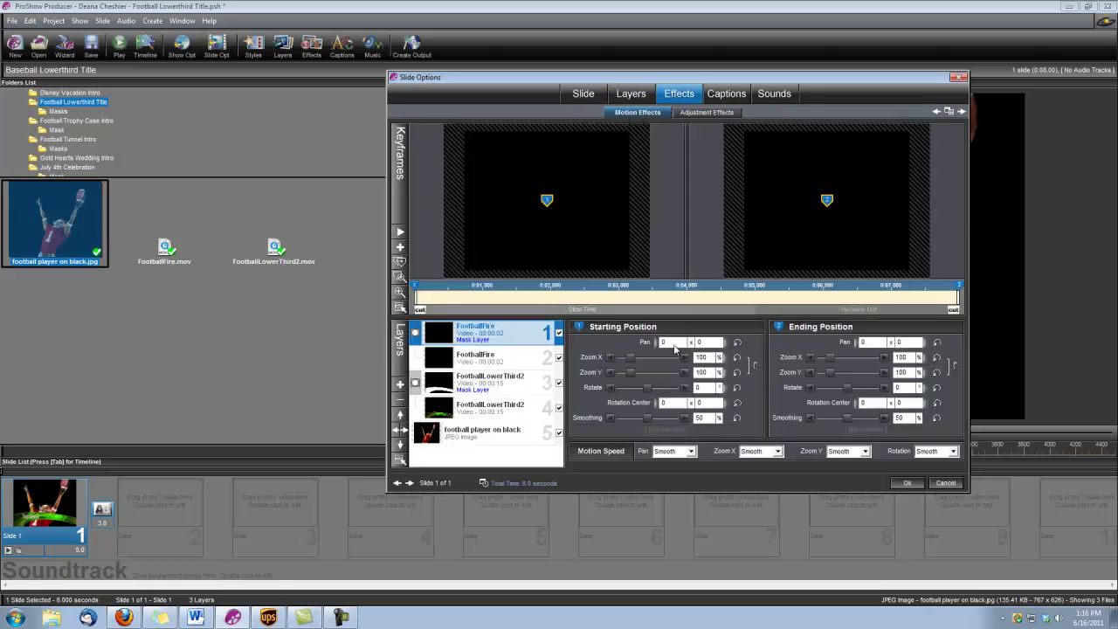
double_click(710, 342)
type("2")
type("12")
left_click(519, 361)
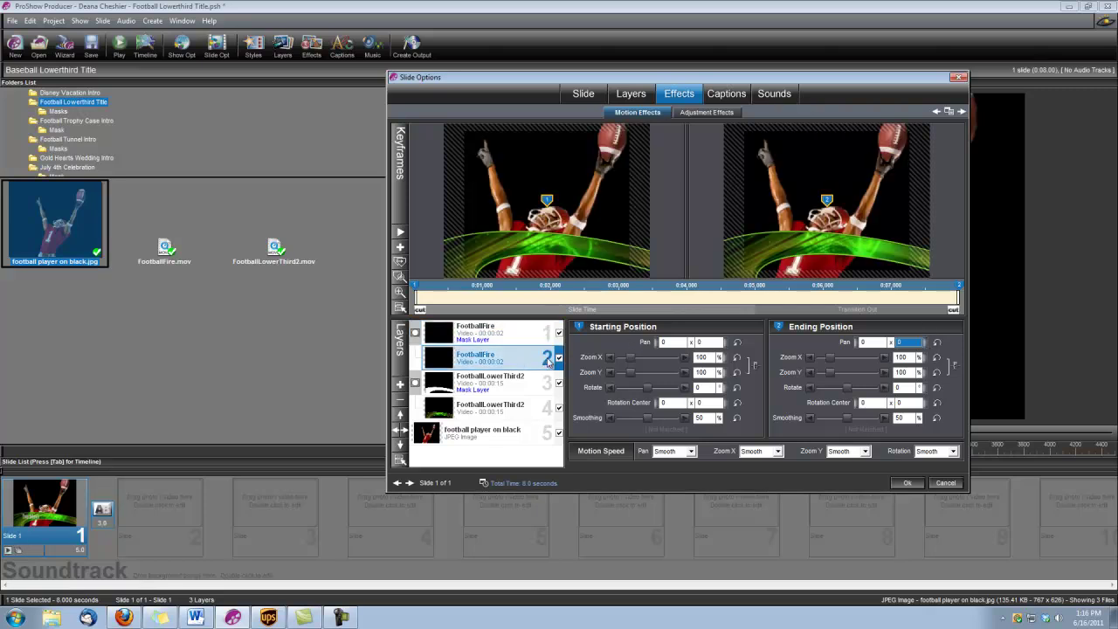
double_click(710, 341)
type("12")
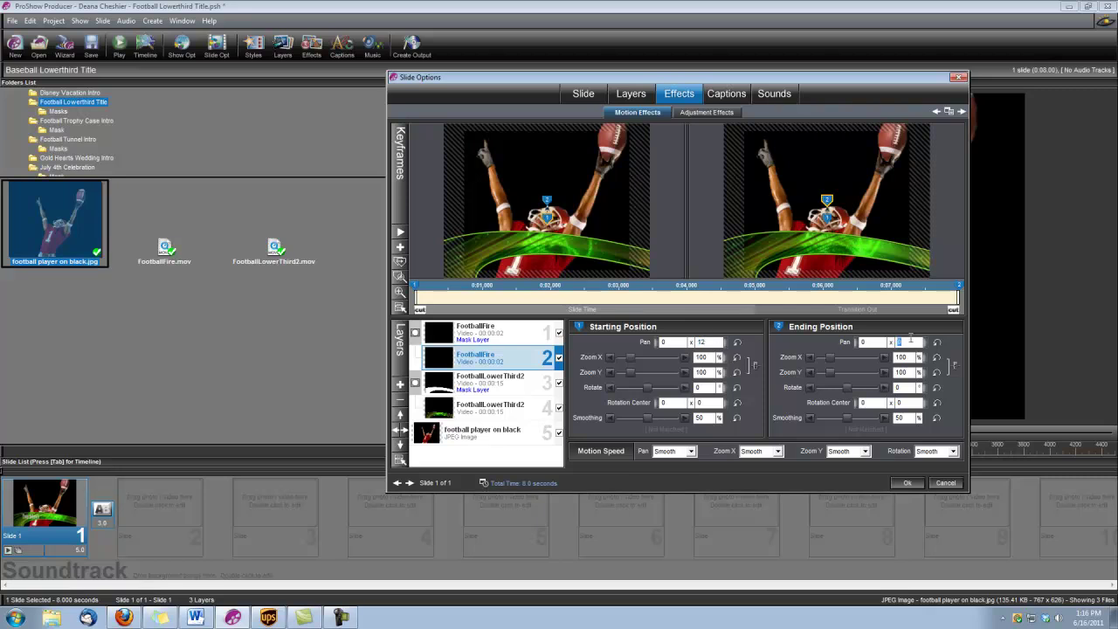
type("12")
Close slide options and play the slide to preview the fire streak and caption.
left_click(907, 483)
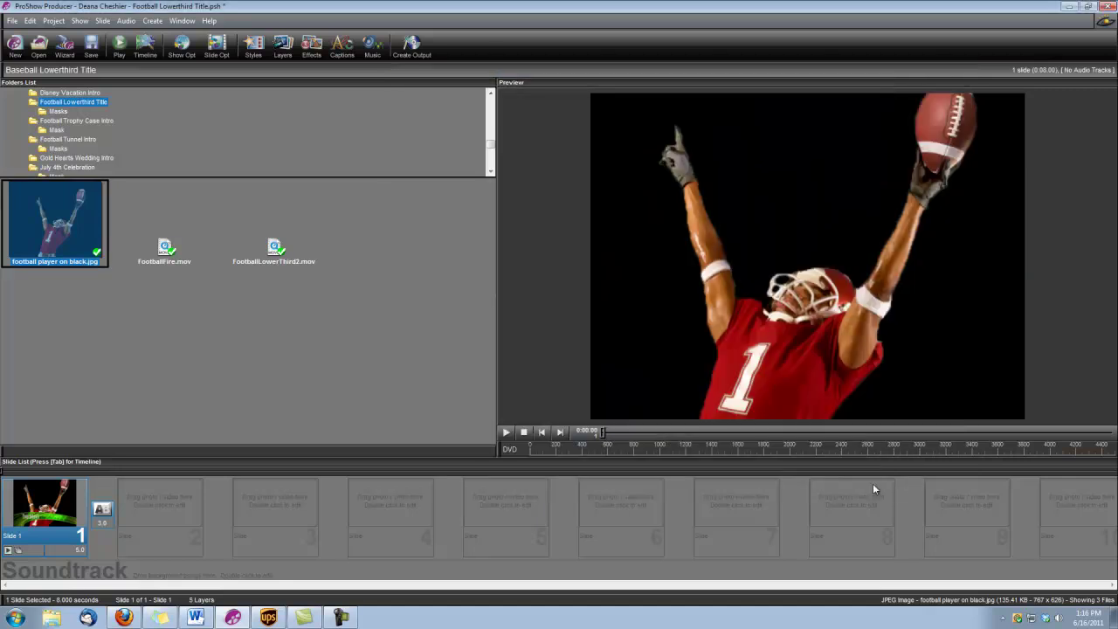
left_click(505, 432)
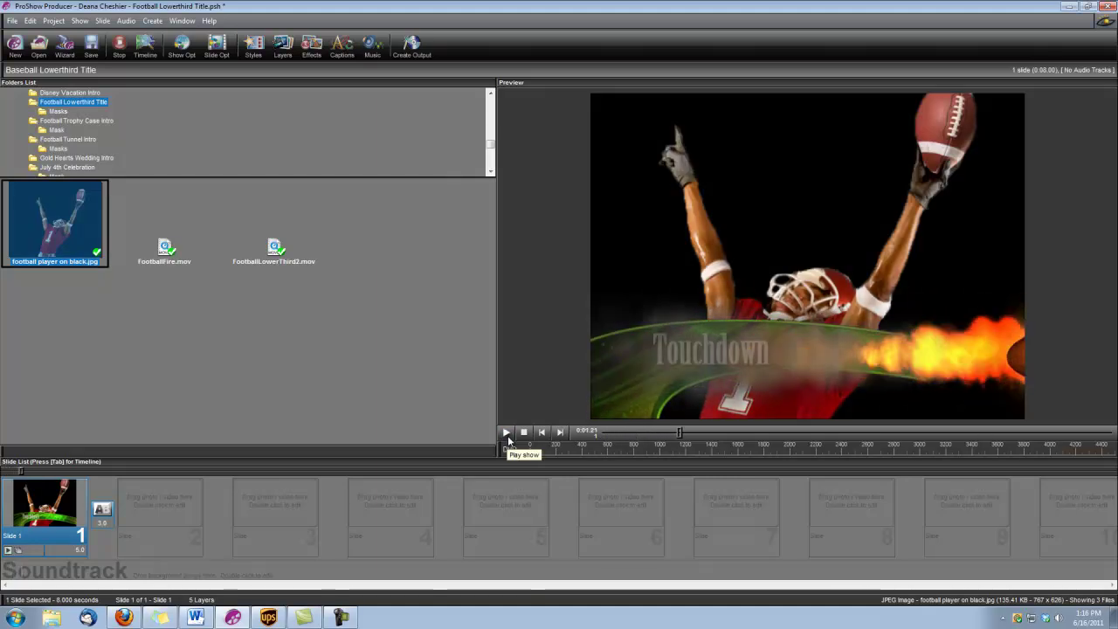